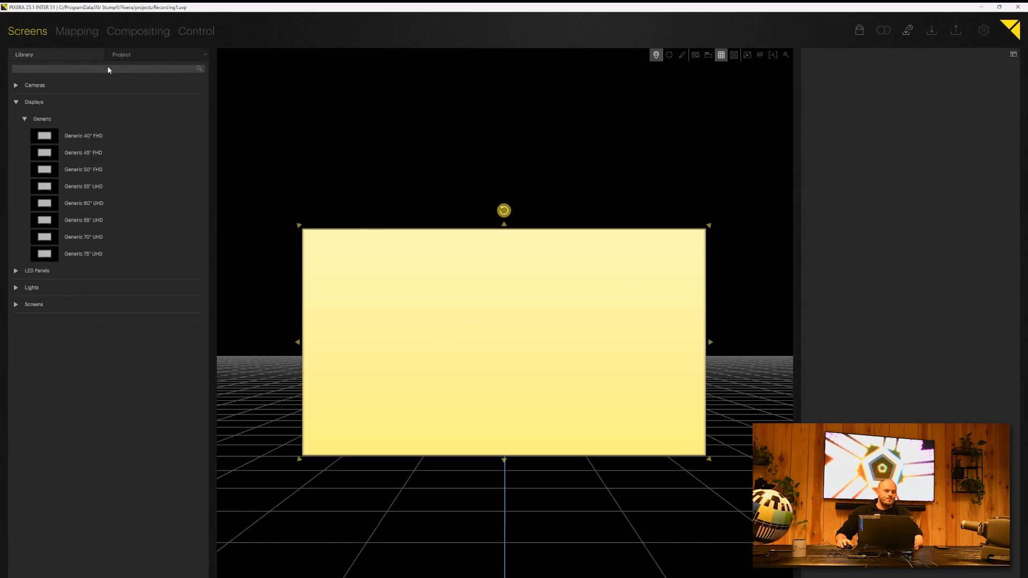
Step: Open Mapping > Compositing, select Timeline 3 and add a new empty Timeline 4
{"action": "left_click", "coordinate": [88, 32]}
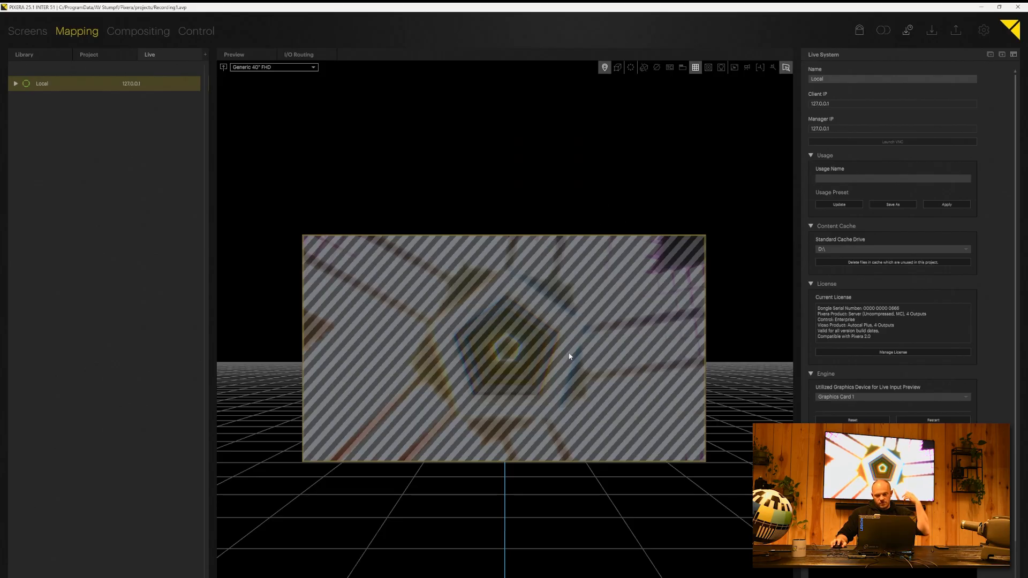
{"action": "left_click", "coordinate": [123, 29]}
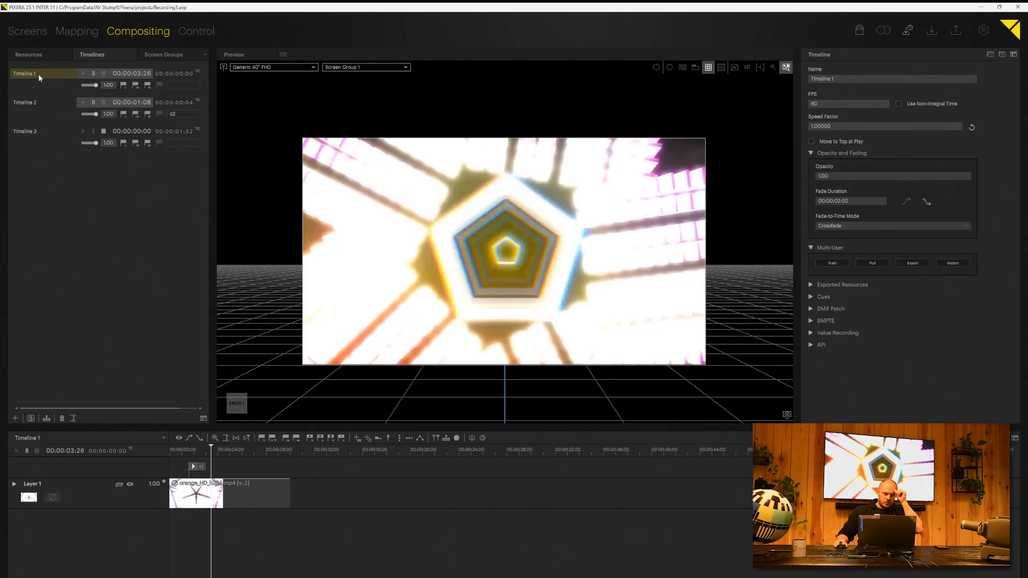
{"action": "left_click", "coordinate": [37, 102]}
{"action": "left_click", "coordinate": [31, 138]}
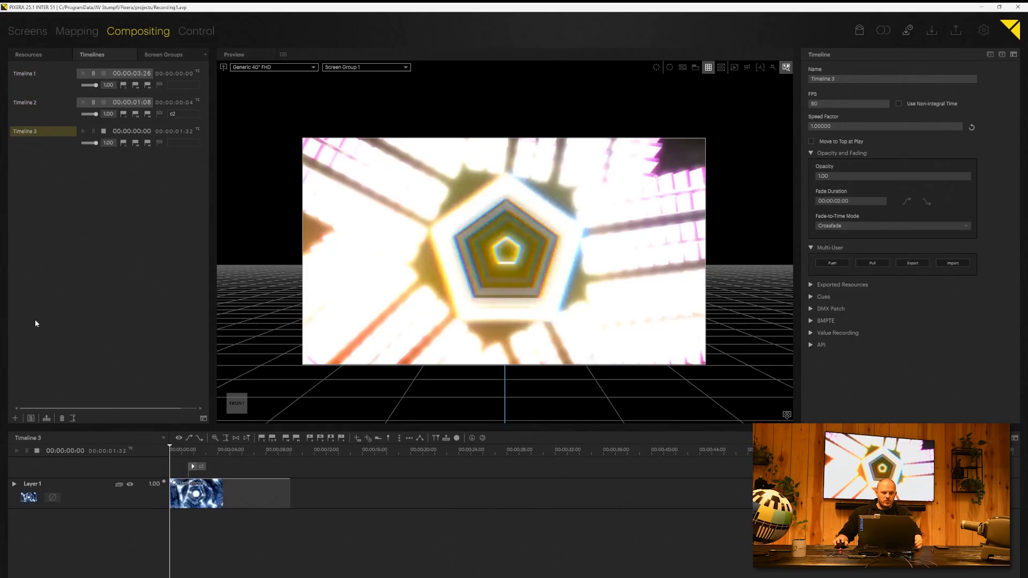
{"action": "left_click", "coordinate": [14, 418]}
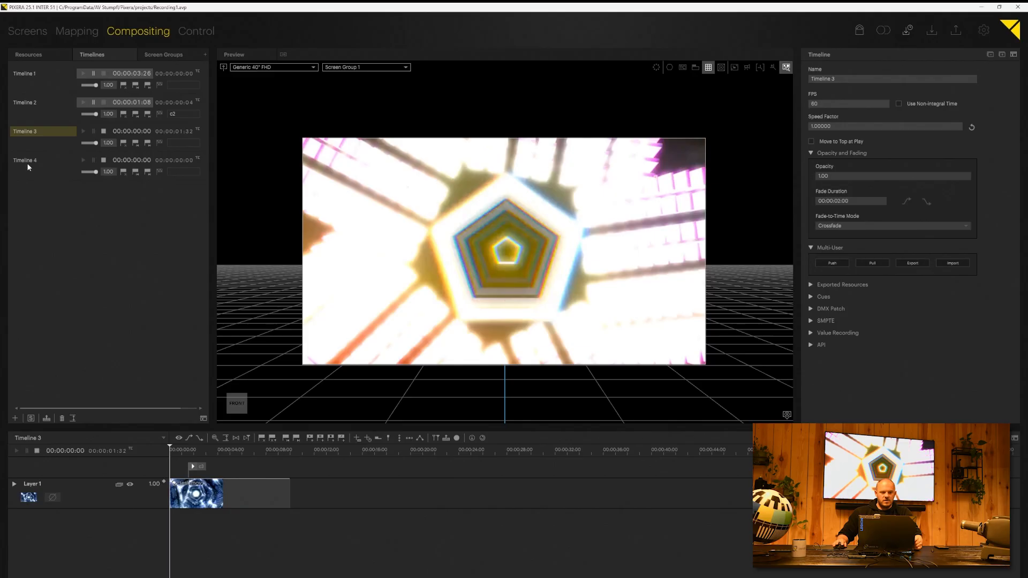
Step: Rename Timeline 4 to SHOWTIMELINE, then stop and reset Timelines 2 and 1
{"action": "left_click", "coordinate": [27, 162]}
{"action": "double_click", "coordinate": [30, 165]}
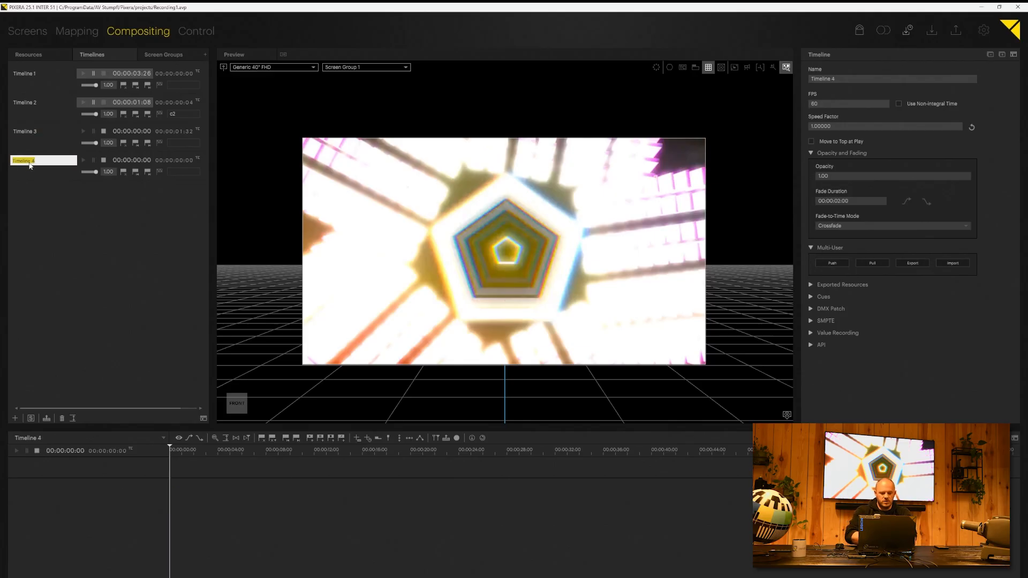
{"action": "type", "text": "SHOWTIMELINE"}
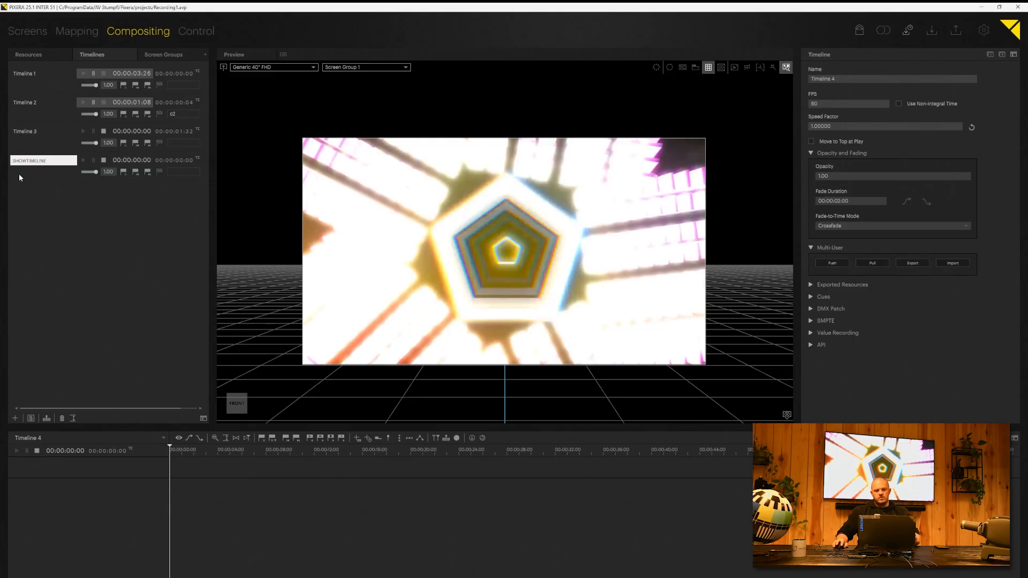
{"action": "key", "text": "Return"}
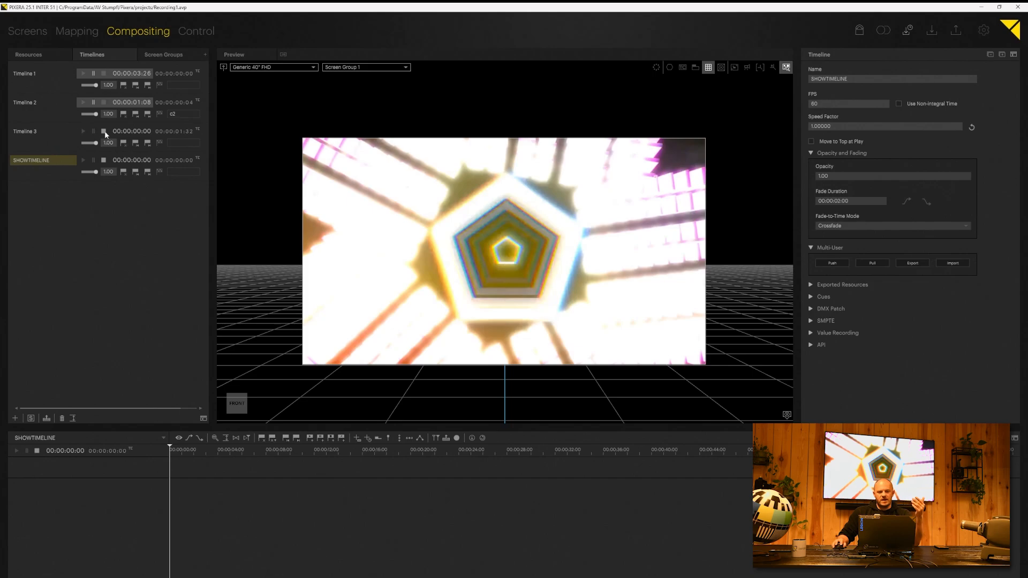
{"action": "left_click", "coordinate": [103, 102]}
{"action": "left_click", "coordinate": [103, 73]}
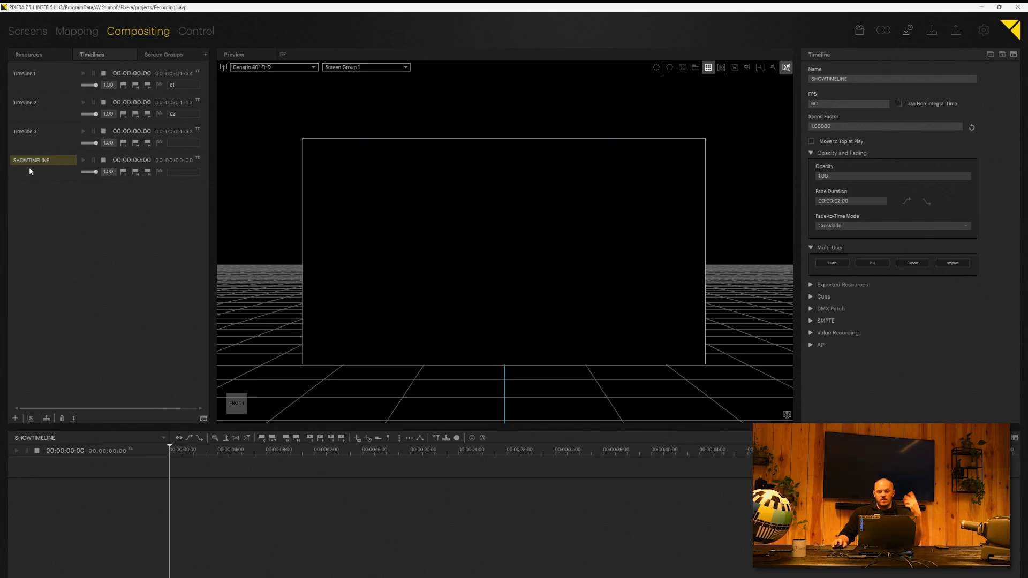
Step: At 00:00:04:10, shrink Timeline 1's video into the top-left corner and store its keyframes
{"action": "left_click", "coordinate": [32, 75]}
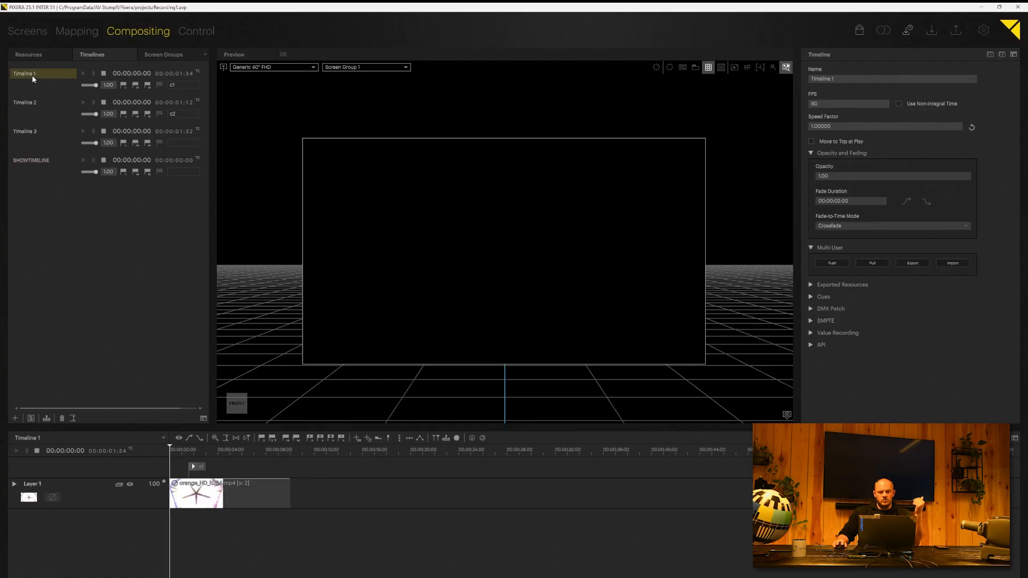
{"action": "left_click_drag", "start_coordinate": [197, 453], "coordinate": [220, 452]}
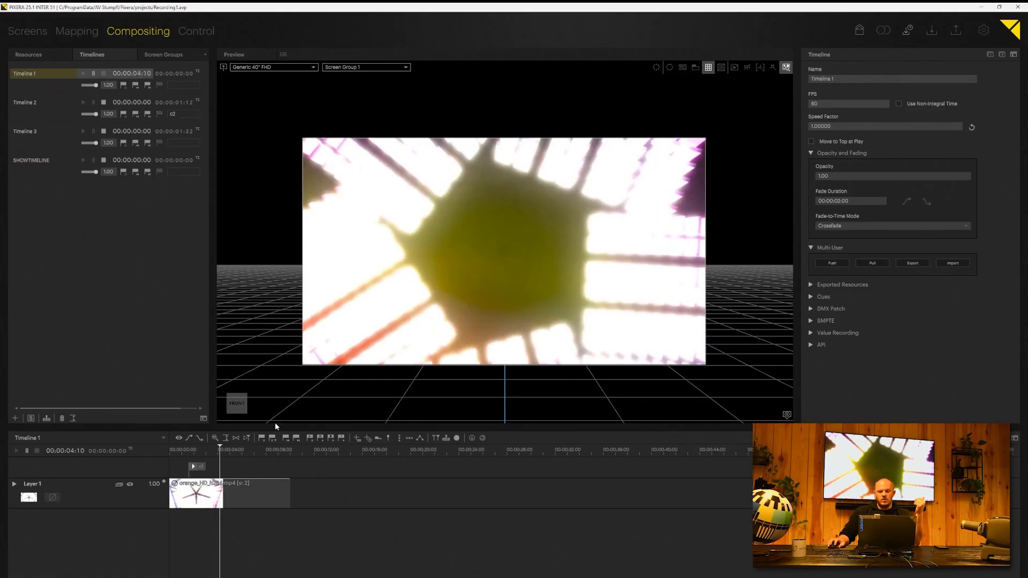
{"action": "left_click", "coordinate": [521, 302]}
{"action": "left_click_drag", "start_coordinate": [642, 325], "coordinate": [414, 231]}
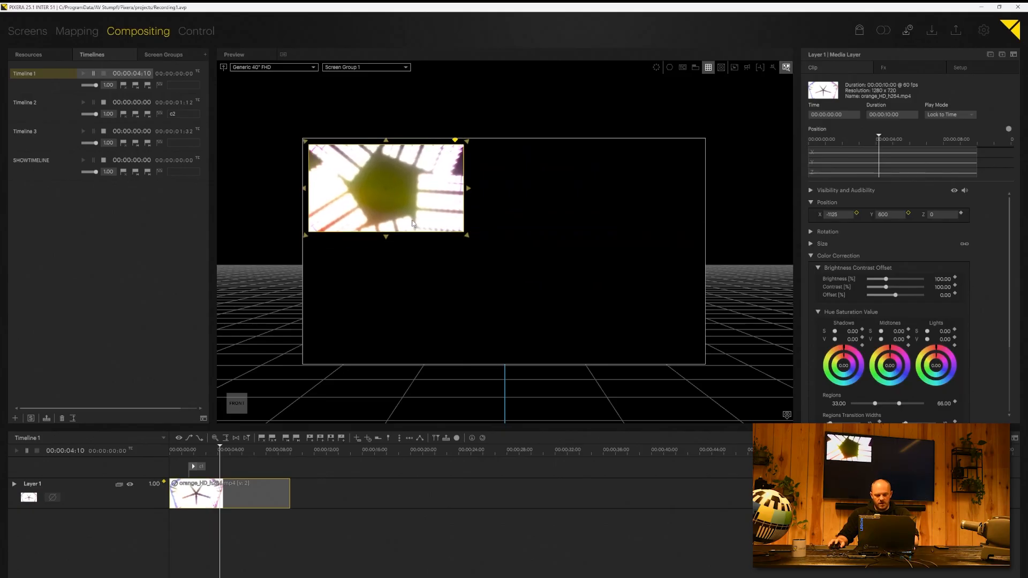
{"action": "key", "text": "Return"}
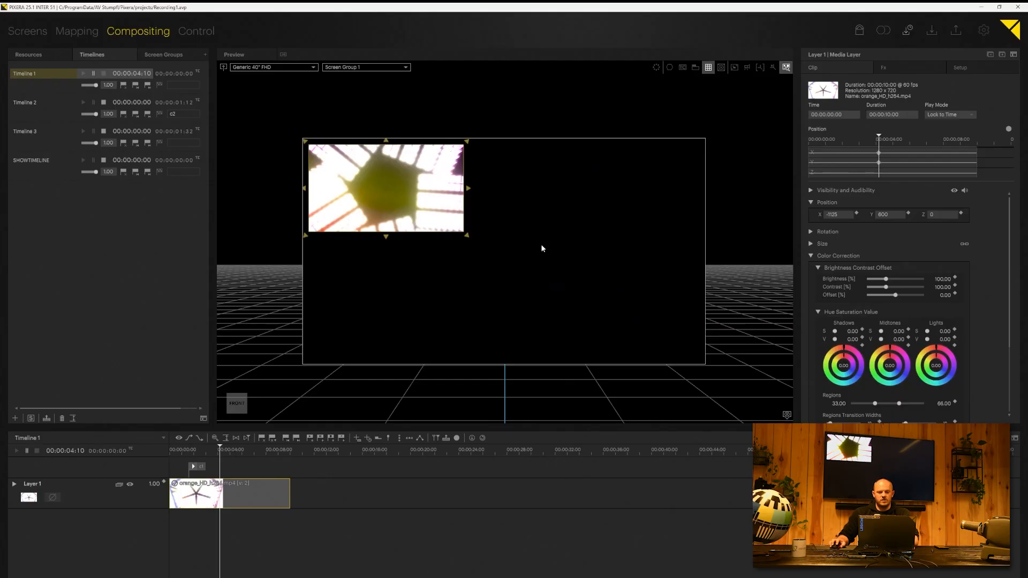
Step: Shrink Timeline 2's HUD graphic onto the screen's right half and store its position keyframes
{"action": "left_click", "coordinate": [40, 108]}
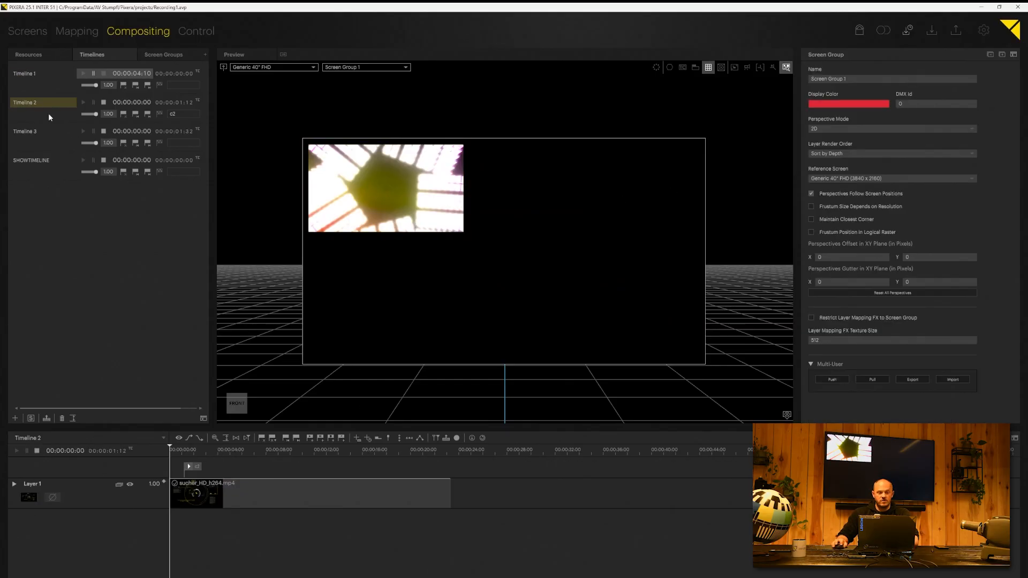
{"action": "left_click", "coordinate": [232, 452]}
{"action": "key", "text": "space"}
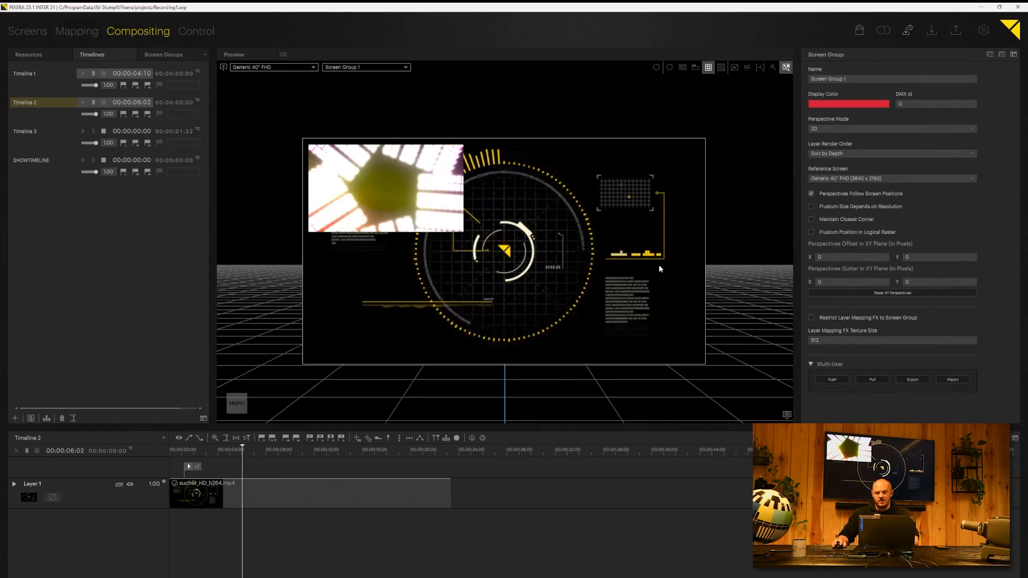
{"action": "left_click", "coordinate": [659, 264]}
{"action": "left_click_drag", "start_coordinate": [467, 293], "coordinate": [532, 374]}
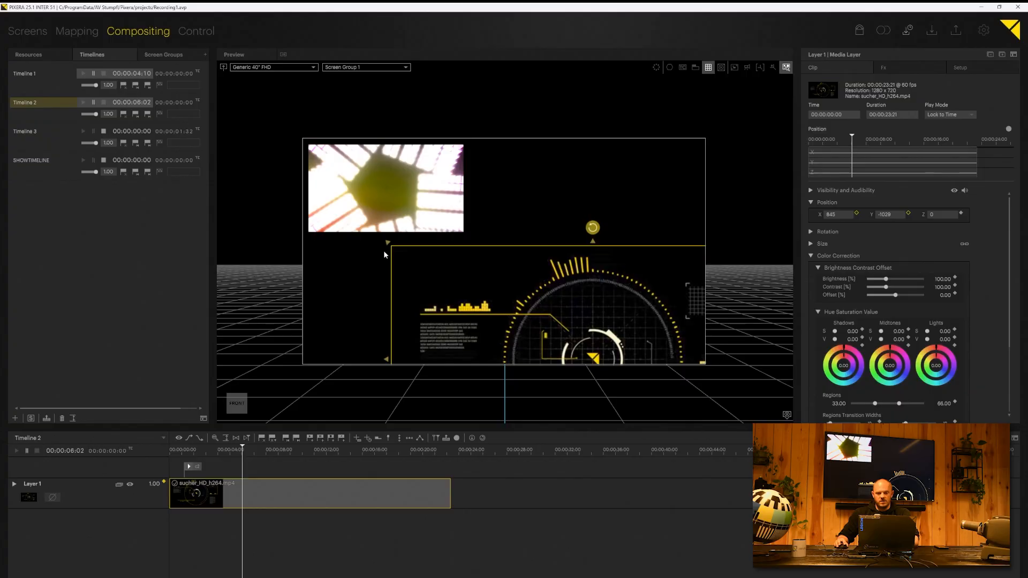
{"action": "left_click_drag", "start_coordinate": [388, 244], "coordinate": [584, 344]}
{"action": "left_click_drag", "start_coordinate": [654, 361], "coordinate": [555, 195]}
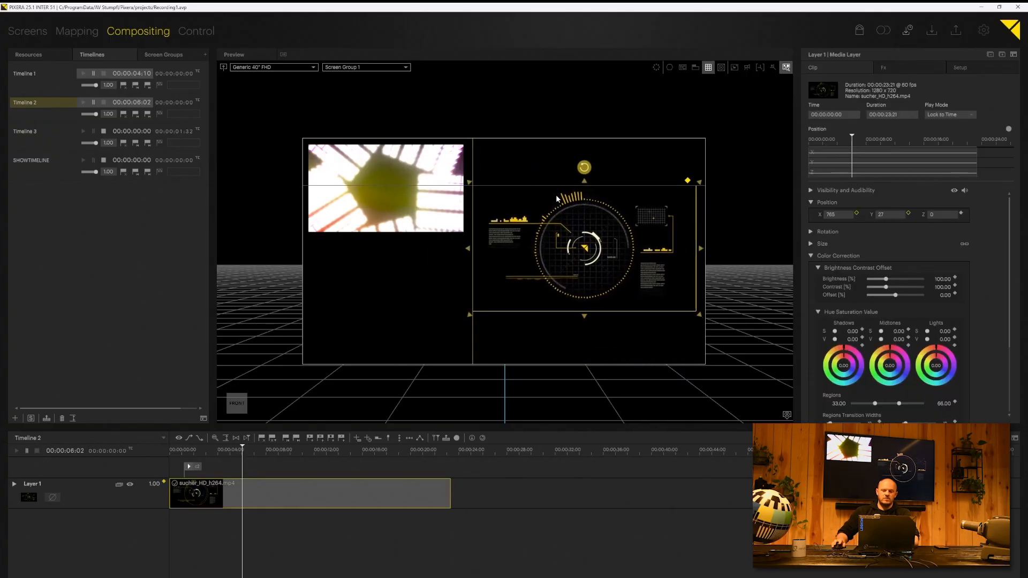
{"action": "key", "text": "ctrl+w"}
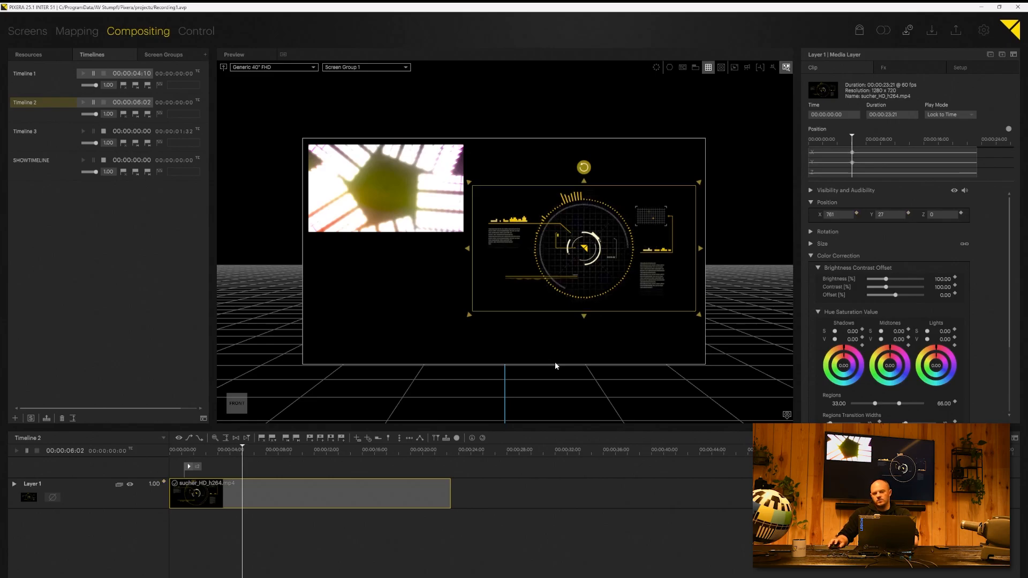
{"action": "left_click", "coordinate": [29, 131]}
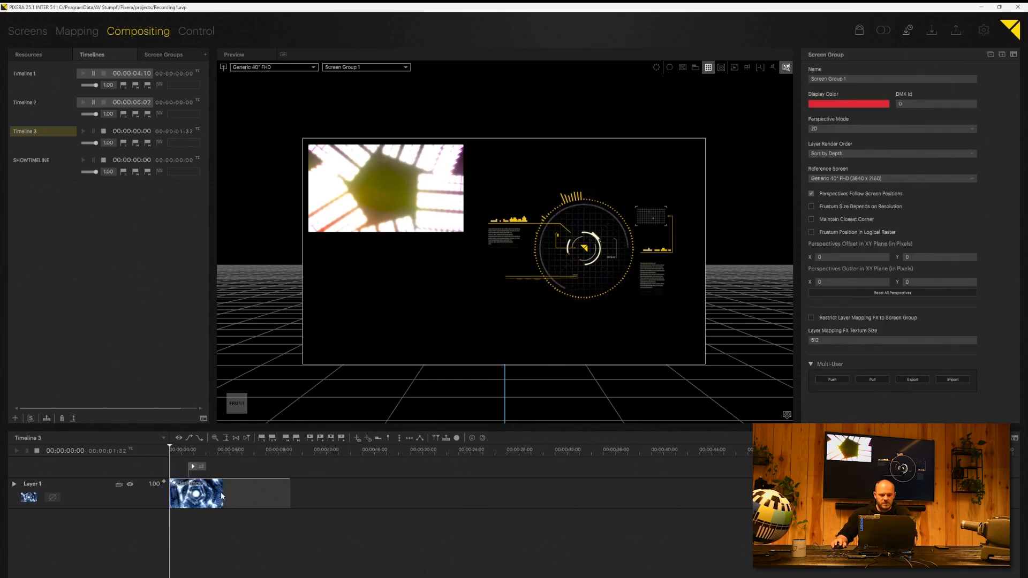
Step: At 00:00:03:44, shrink Timeline 3's blue video into the lower left and store keyframes
{"action": "left_click_drag", "start_coordinate": [205, 451], "coordinate": [215, 452]}
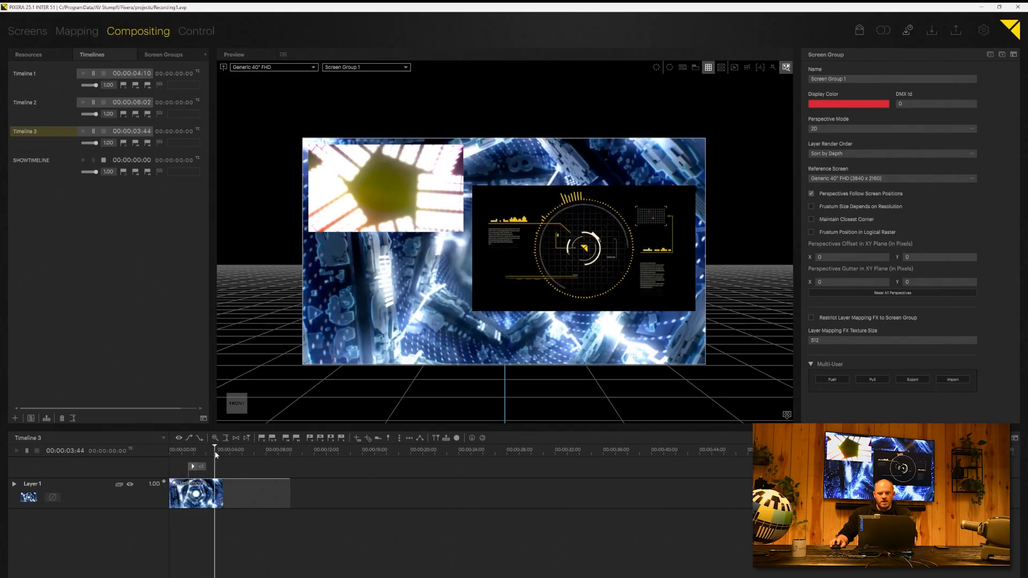
{"action": "left_click", "coordinate": [450, 245]}
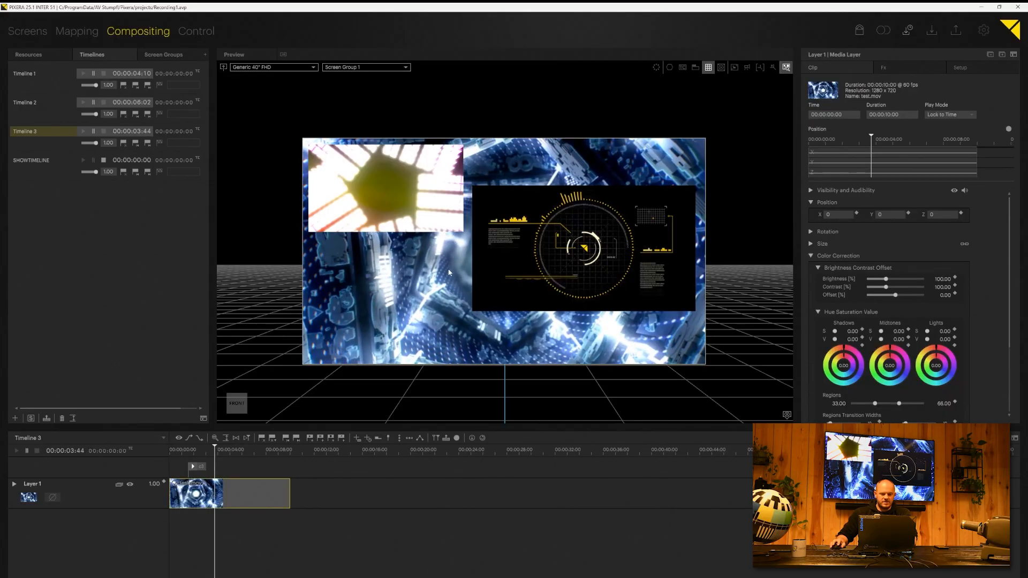
{"action": "left_click_drag", "start_coordinate": [448, 267], "coordinate": [414, 351]}
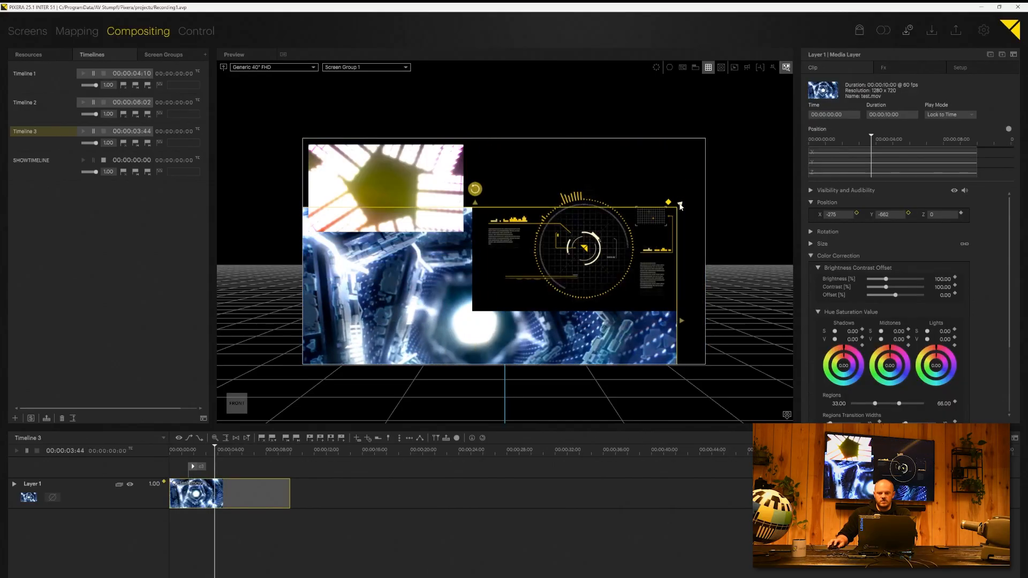
{"action": "left_click_drag", "start_coordinate": [677, 206], "coordinate": [485, 317]}
{"action": "left_click", "coordinate": [409, 343]}
{"action": "left_click_drag", "start_coordinate": [409, 342], "coordinate": [442, 282]}
{"action": "left_click_drag", "start_coordinate": [392, 317], "coordinate": [408, 302]}
{"action": "key", "text": "alt+s"}
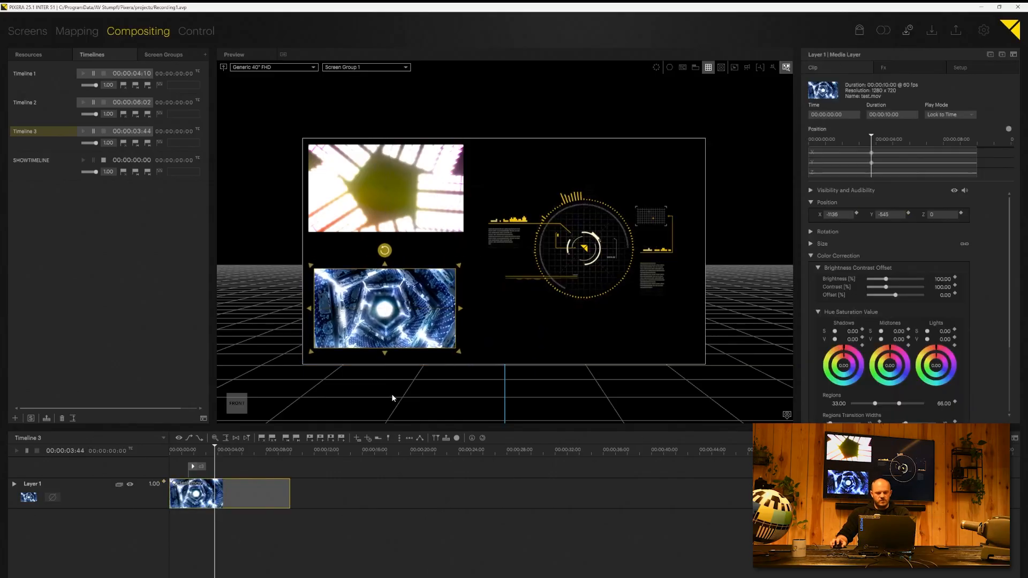
Step: Stop and reset Timelines 3, 2 and 1
{"action": "left_click", "coordinate": [102, 131]}
{"action": "left_click", "coordinate": [103, 102]}
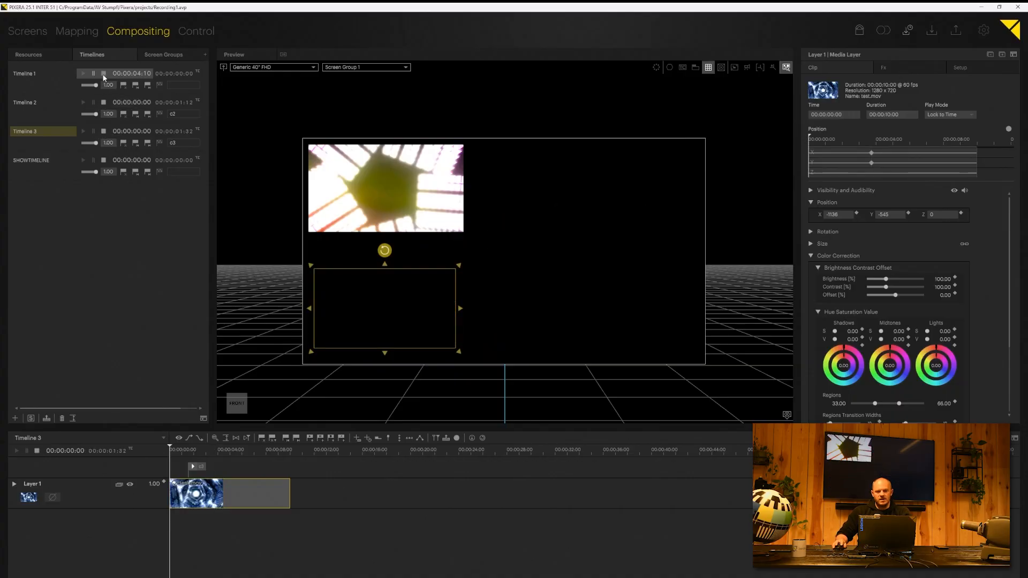
{"action": "left_click", "coordinate": [103, 73]}
Step: Create a cue on SHOWTIMELINE's cue track and slide it to 00:00:06:58
{"action": "left_click", "coordinate": [43, 162]}
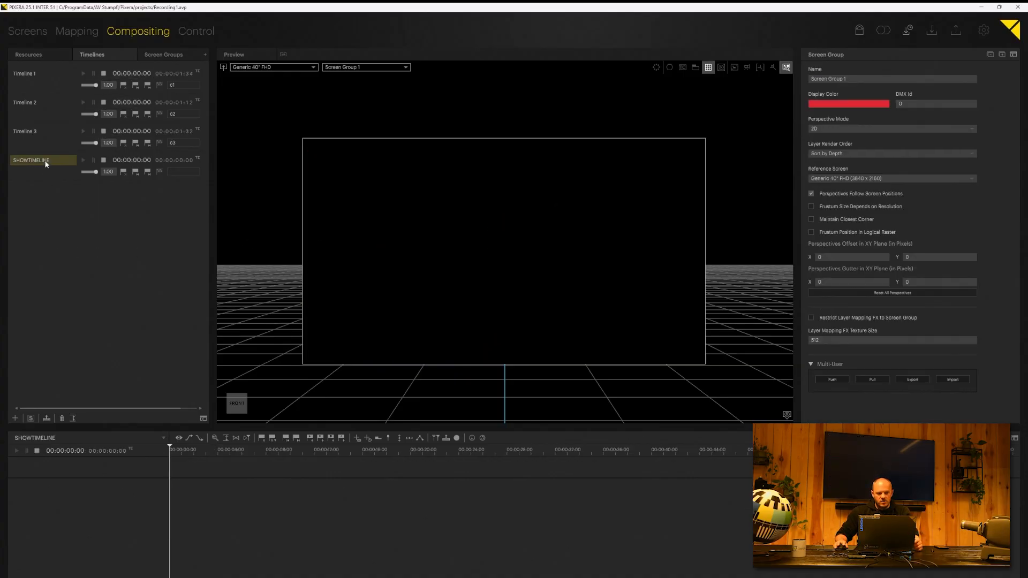
{"action": "double_click", "coordinate": [204, 467]}
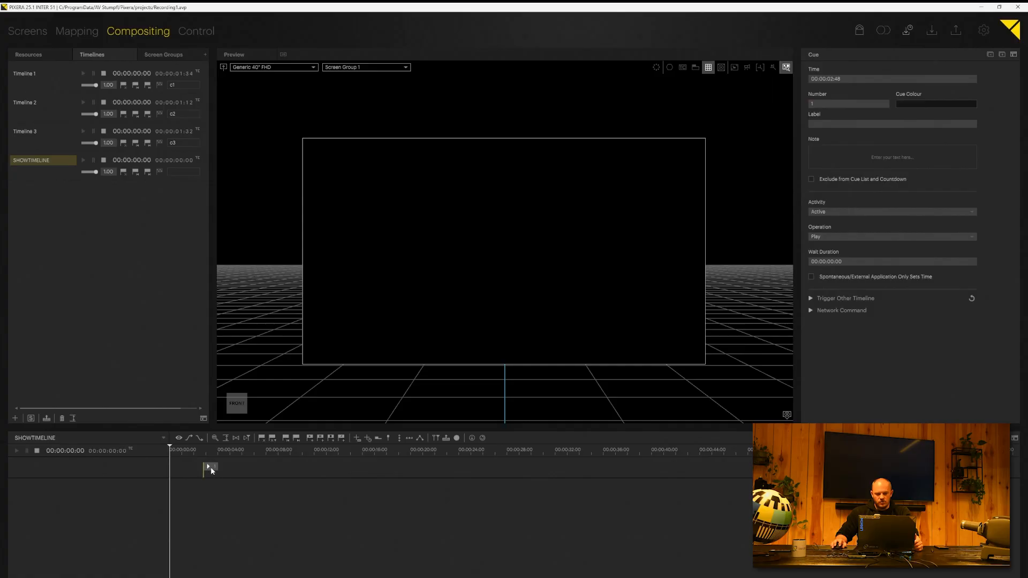
{"action": "left_click_drag", "start_coordinate": [210, 466], "coordinate": [202, 467]}
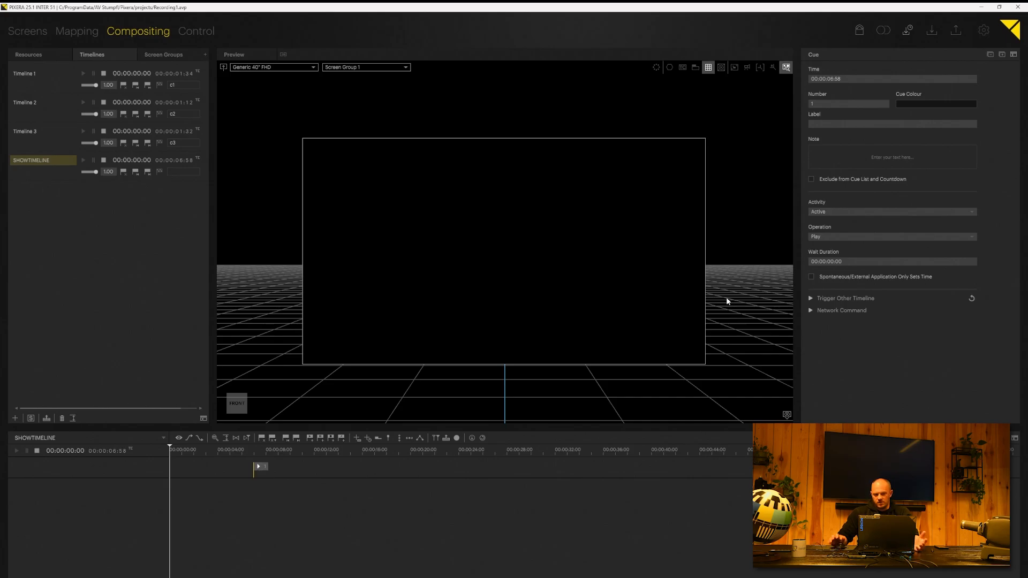
Step: In Control, search the Library for 'New' and place a NewModule on Page 1
{"action": "left_click", "coordinate": [198, 32]}
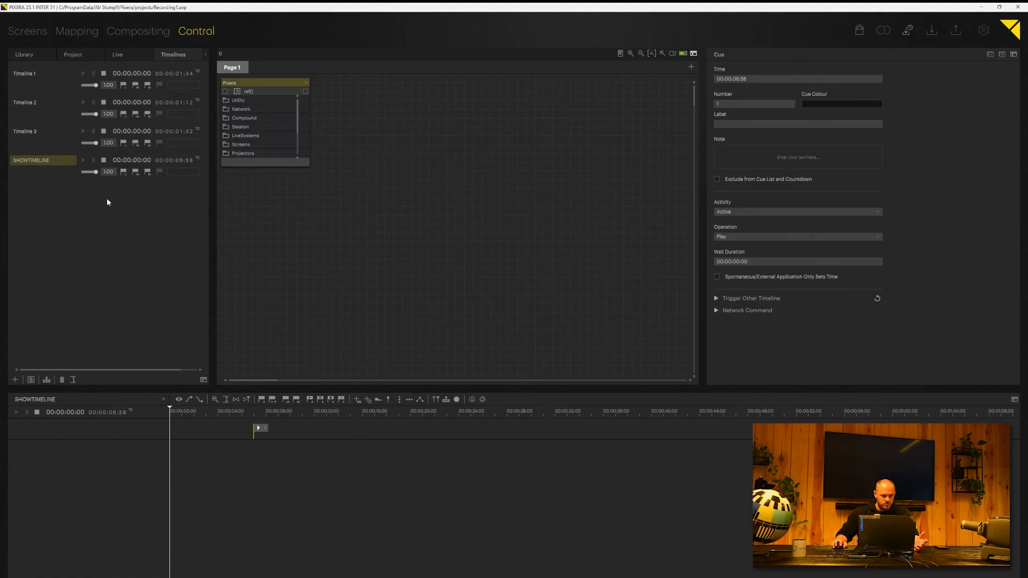
{"action": "left_click", "coordinate": [24, 54]}
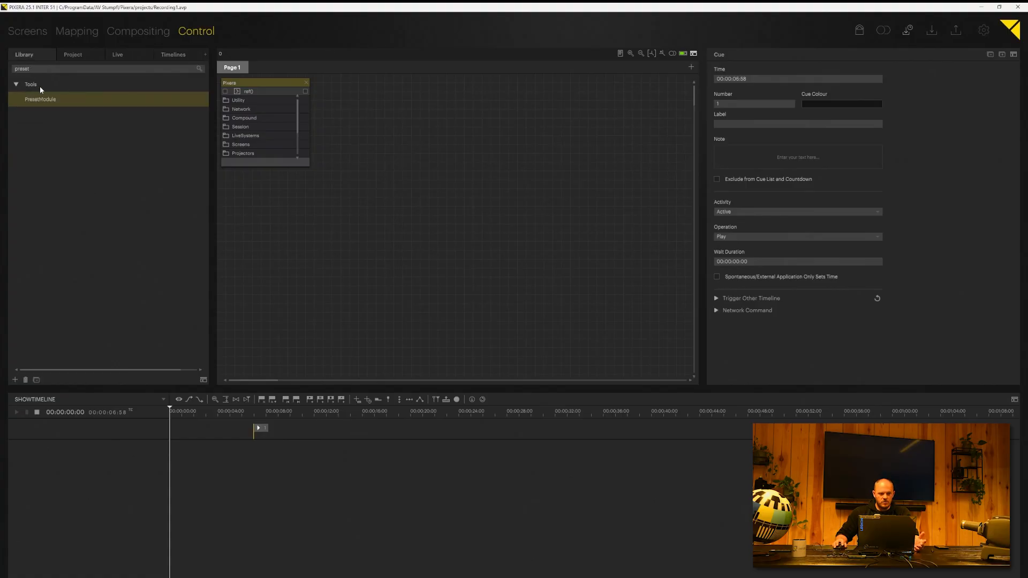
{"action": "left_click", "coordinate": [42, 72]}
{"action": "key", "text": "BackSpace"}
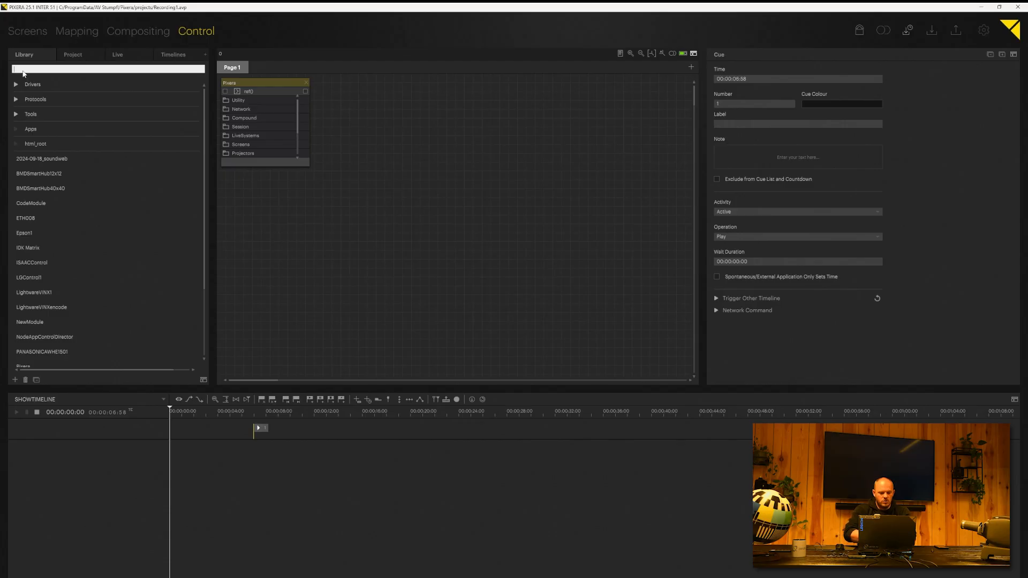
{"action": "type", "text": "New"}
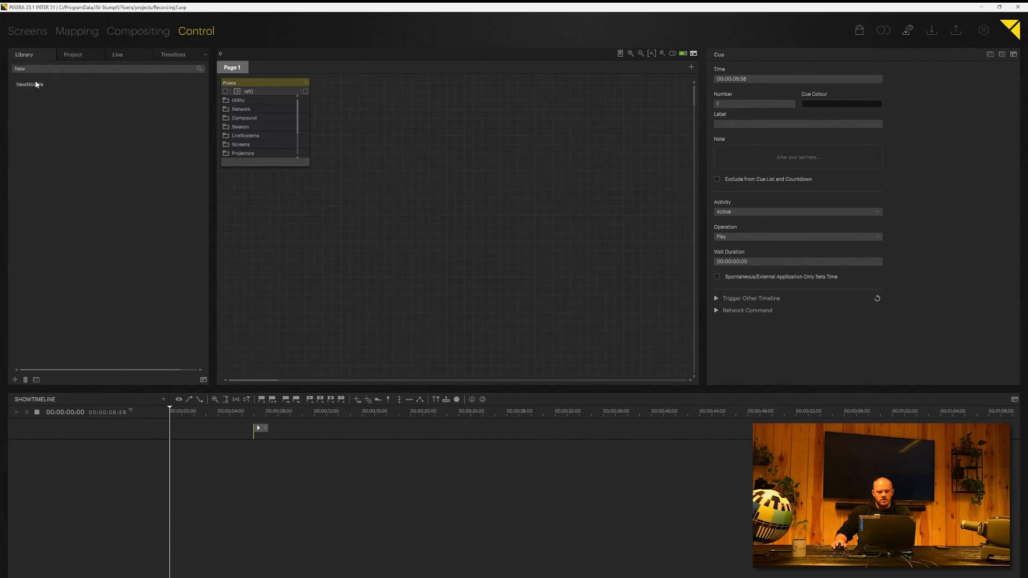
{"action": "left_click", "coordinate": [33, 84]}
{"action": "left_click_drag", "start_coordinate": [341, 163], "coordinate": [396, 184]}
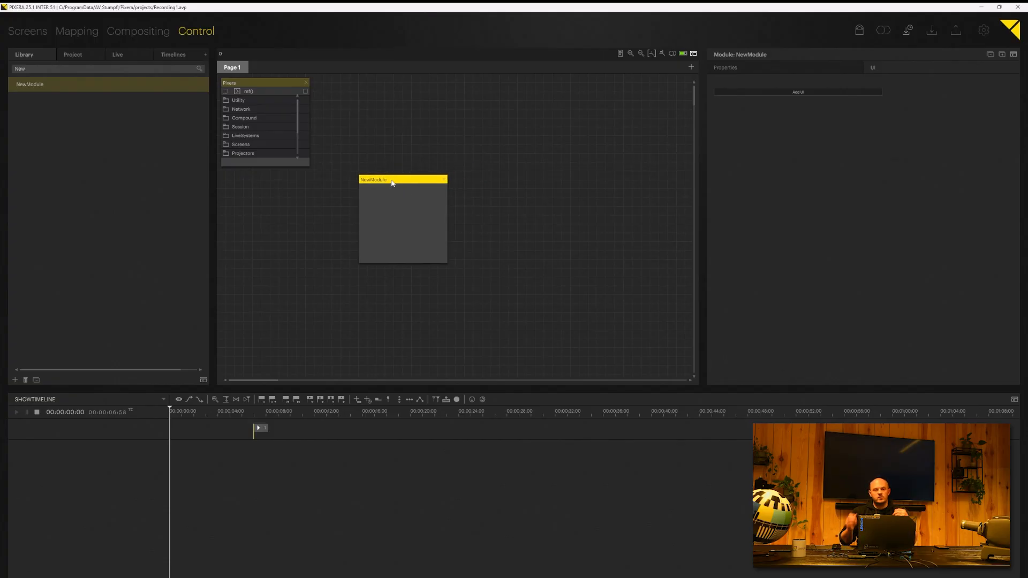
{"action": "left_click_drag", "start_coordinate": [391, 181], "coordinate": [384, 180]}
Step: Rename the module to ShowtimelineModule in its Name property
{"action": "left_click", "coordinate": [756, 64]}
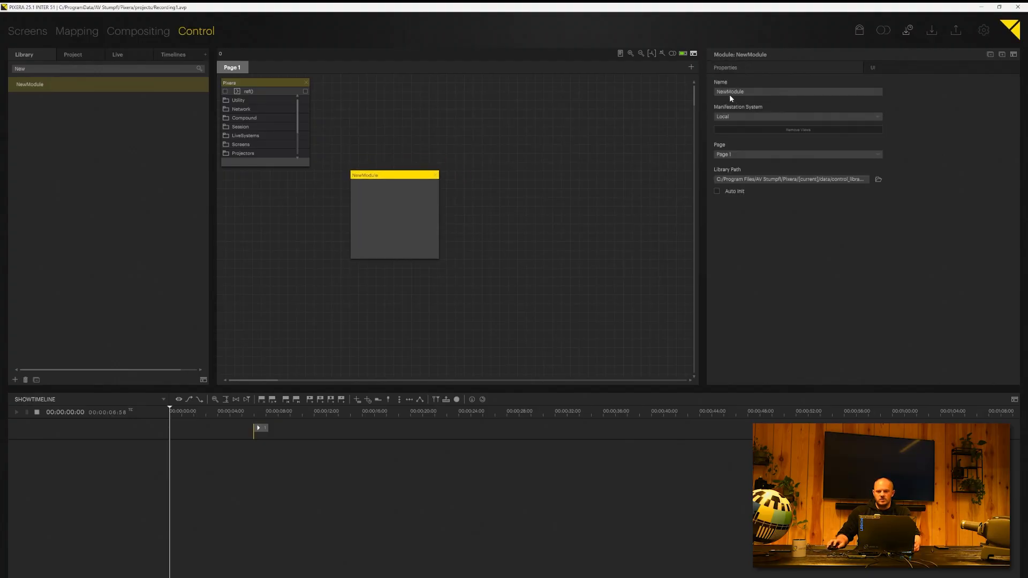
{"action": "left_click", "coordinate": [740, 94]}
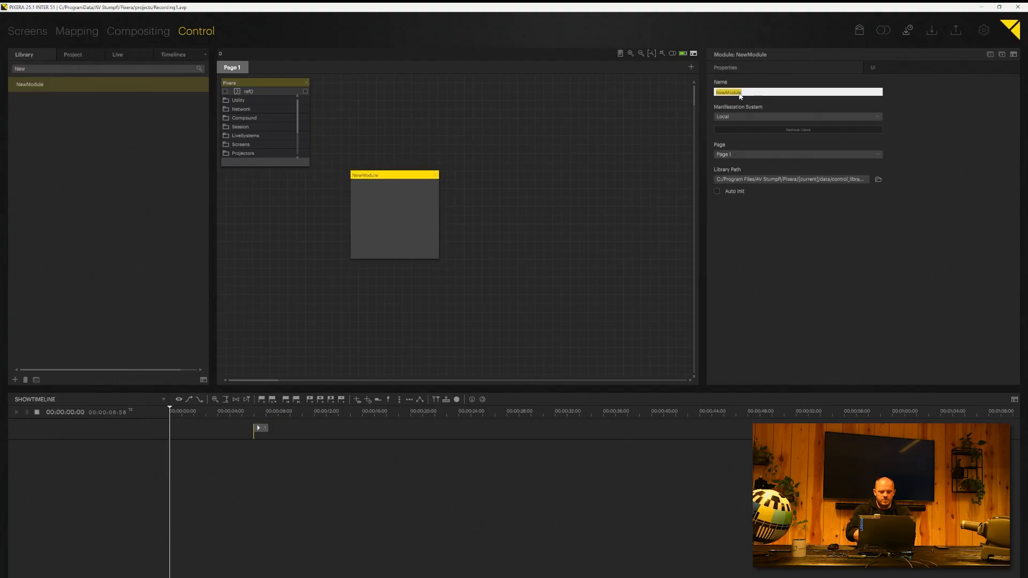
{"action": "type", "text": "Showtimeline"}
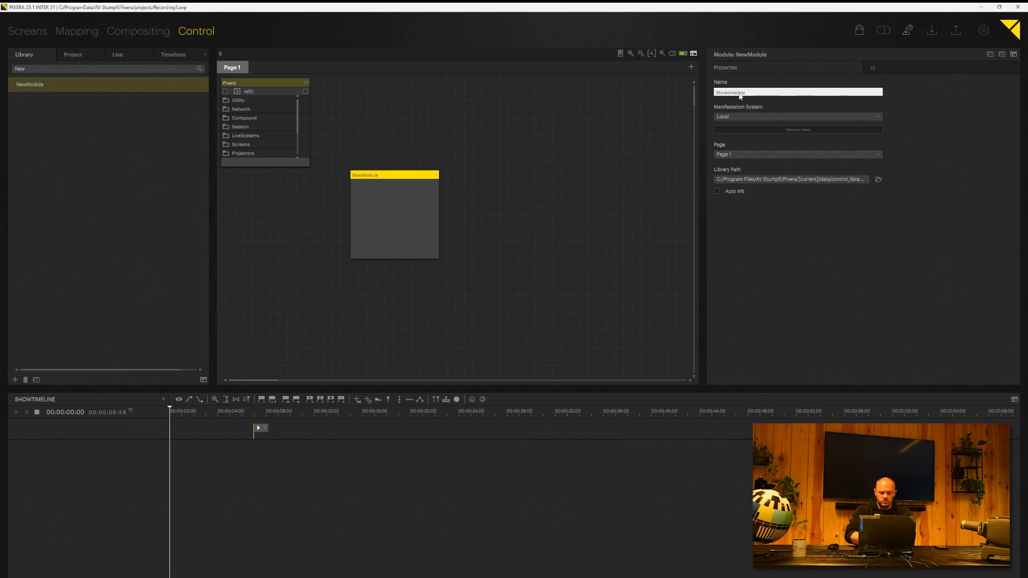
{"action": "type", "text": "Module"}
{"action": "key", "text": "Return"}
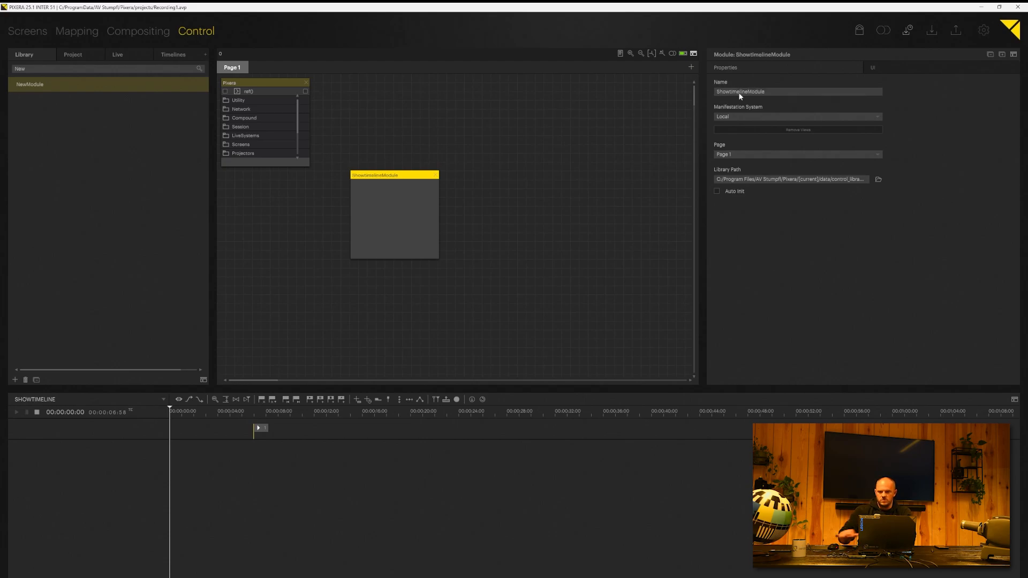
Step: Add an action to the ShowtimelineModule node named triggerAllTimelines, without parentheses
{"action": "right_click", "coordinate": [372, 195]}
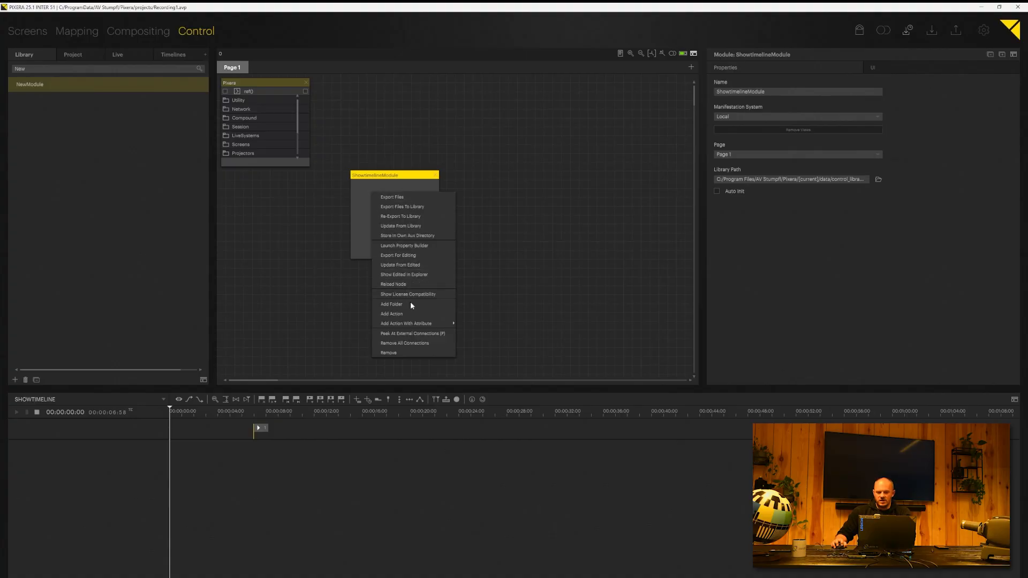
{"action": "left_click", "coordinate": [403, 314]}
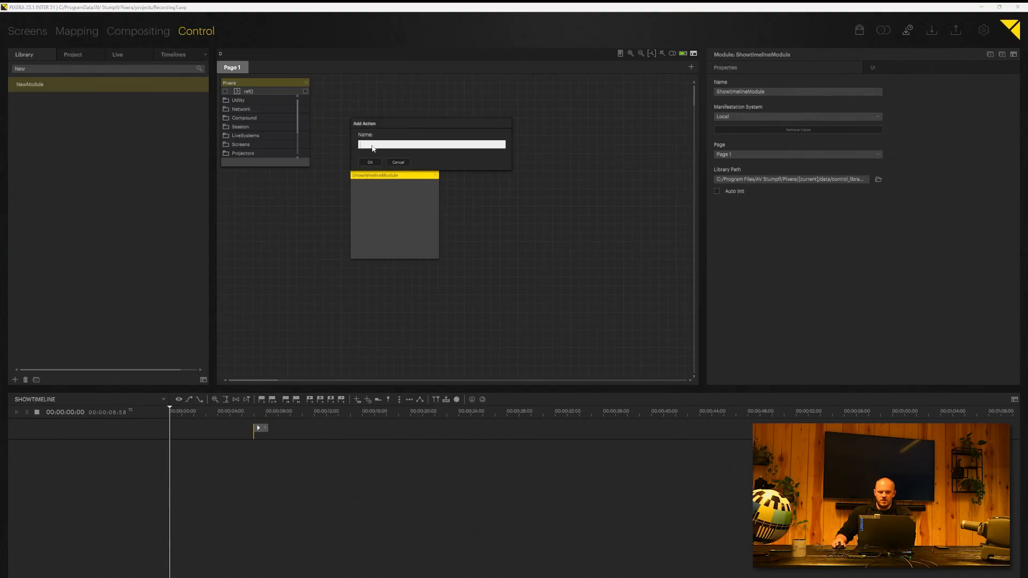
{"action": "type", "text": "iggerAll"}
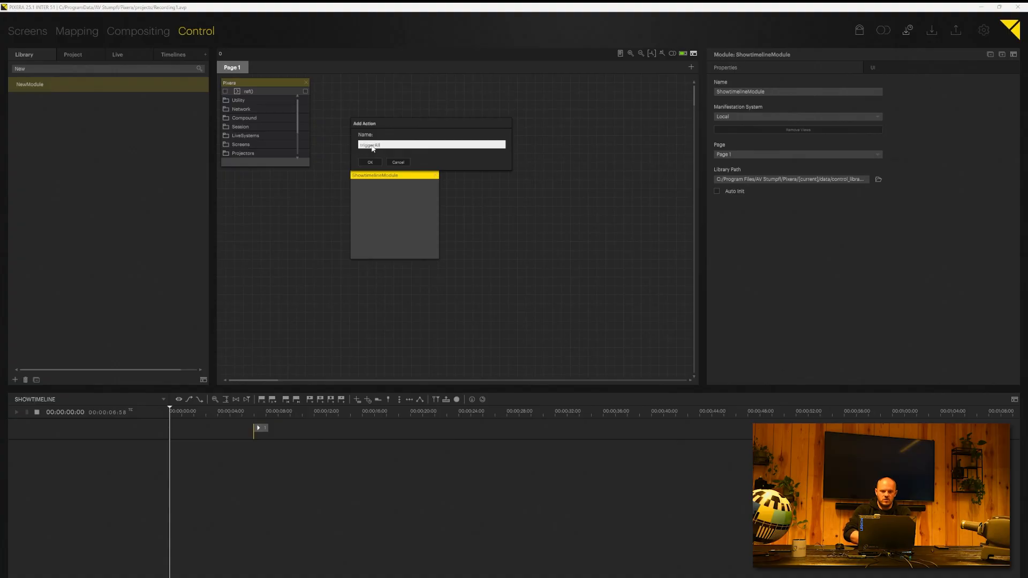
{"action": "type", "text": "riggerAllTimelines()"}
{"action": "key", "text": "BackSpace"}
{"action": "key", "text": "BackSpace"}
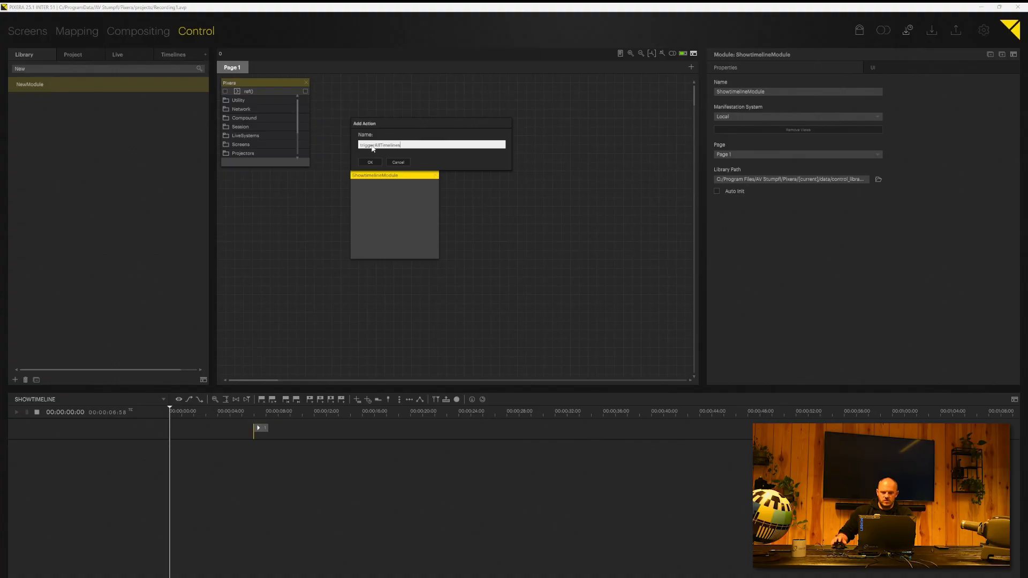
{"action": "left_click", "coordinate": [370, 161]}
{"action": "left_click", "coordinate": [394, 183]}
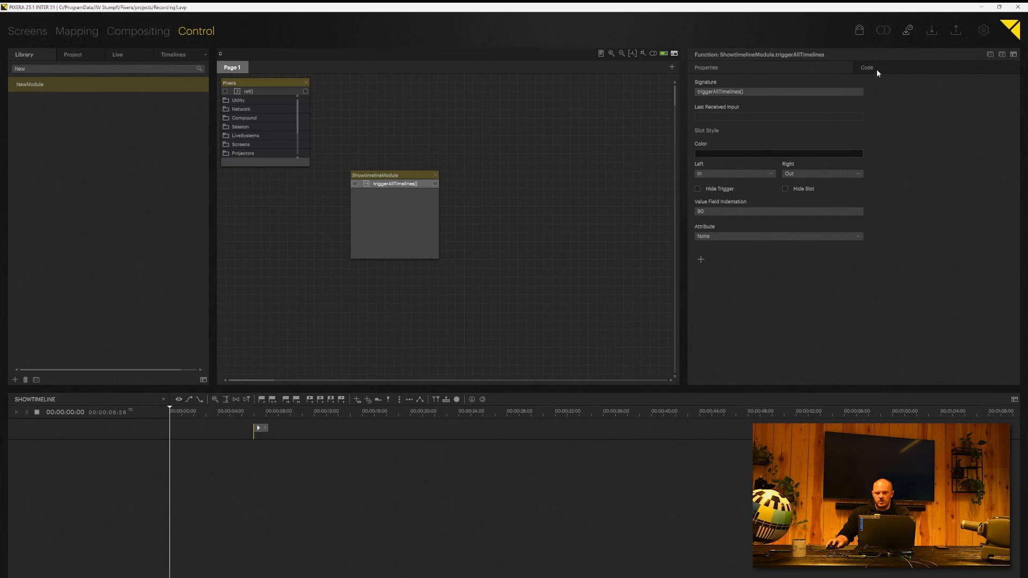
Step: Show the Code tab for ShowtimelineModule.triggerAllTimelines, currently empty at line 1
{"action": "left_click", "coordinate": [861, 66]}
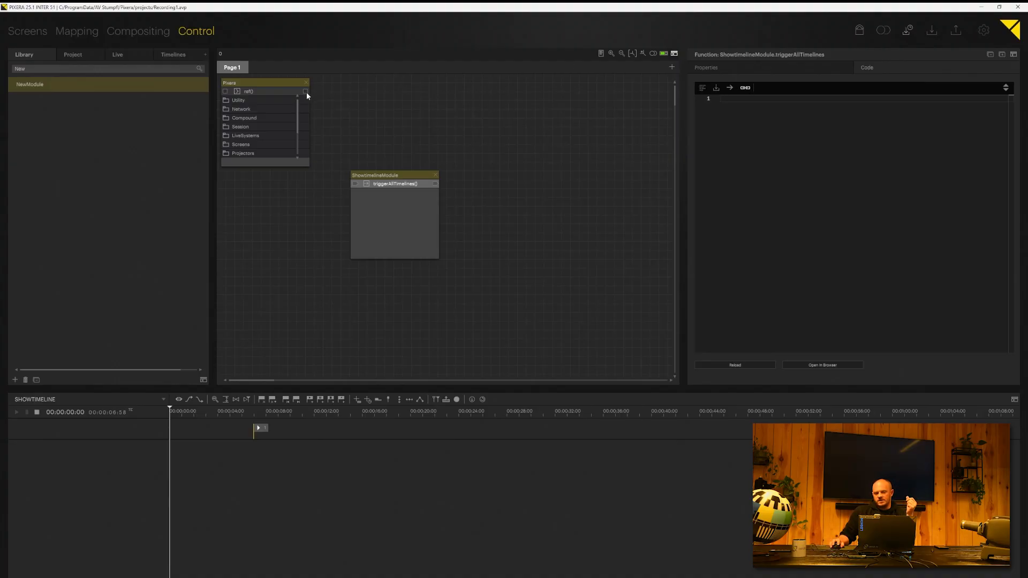
Step: Enlarge the Pixera node to reveal all its folders and widen the triggerAllTimelines code panel
{"action": "left_click", "coordinate": [281, 84]}
{"action": "mouse_move", "coordinate": [281, 86]}
{"action": "left_mouse_down"}
{"action": "mouse_move", "coordinate": [332, 92]}
{"action": "mouse_move", "coordinate": [302, 78]}
{"action": "mouse_move", "coordinate": [300, 95]}
{"action": "mouse_move", "coordinate": [282, 88]}
{"action": "left_mouse_up"}
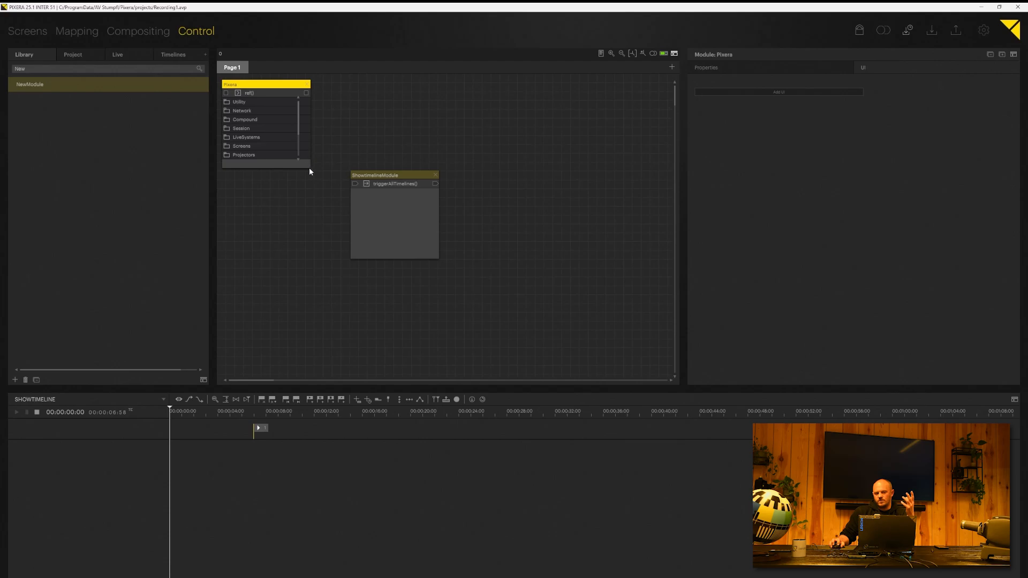
{"action": "left_click_drag", "start_coordinate": [310, 168], "coordinate": [333, 217]}
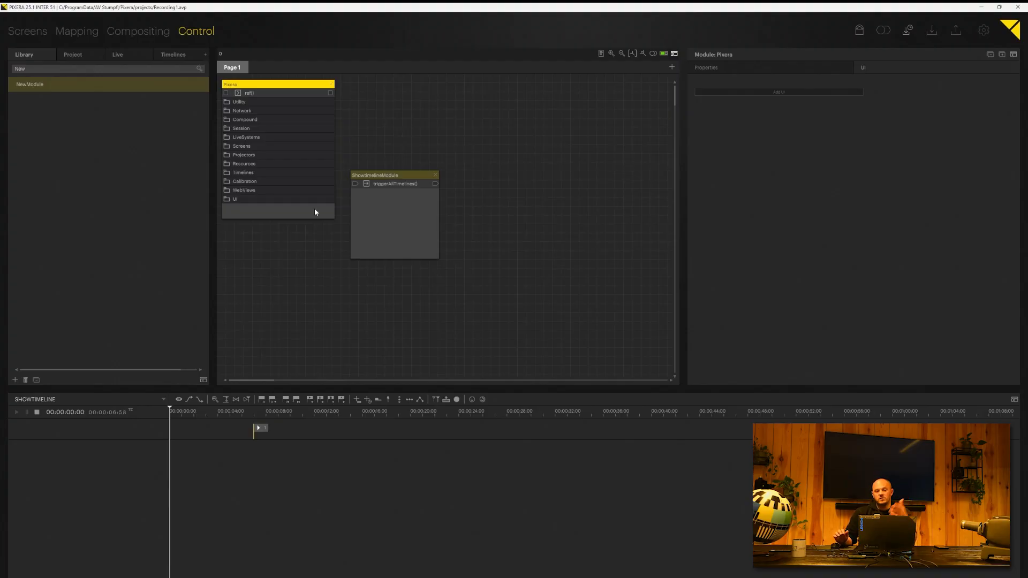
{"action": "left_click", "coordinate": [394, 184]}
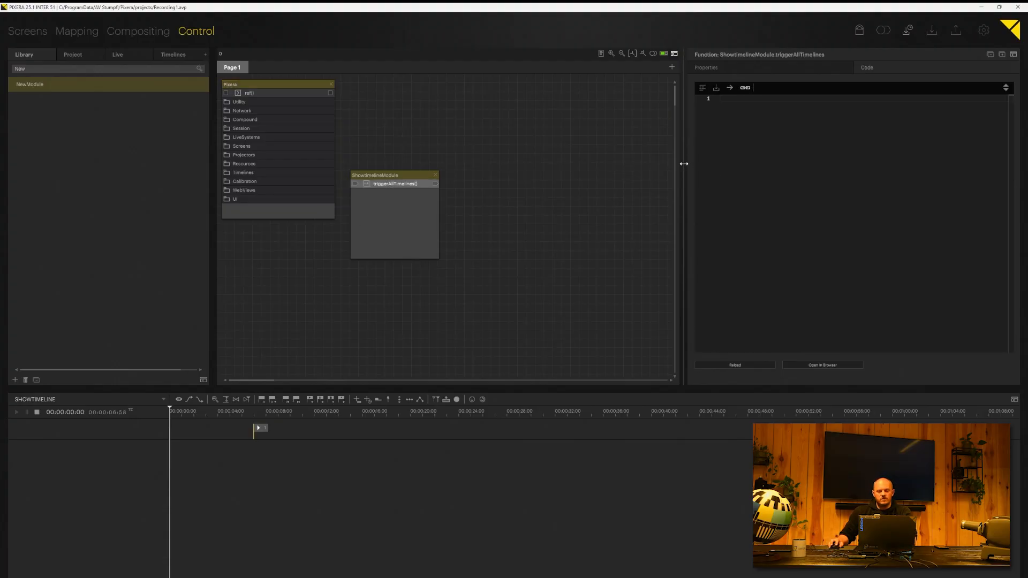
{"action": "left_click_drag", "start_coordinate": [683, 162], "coordinate": [664, 161]}
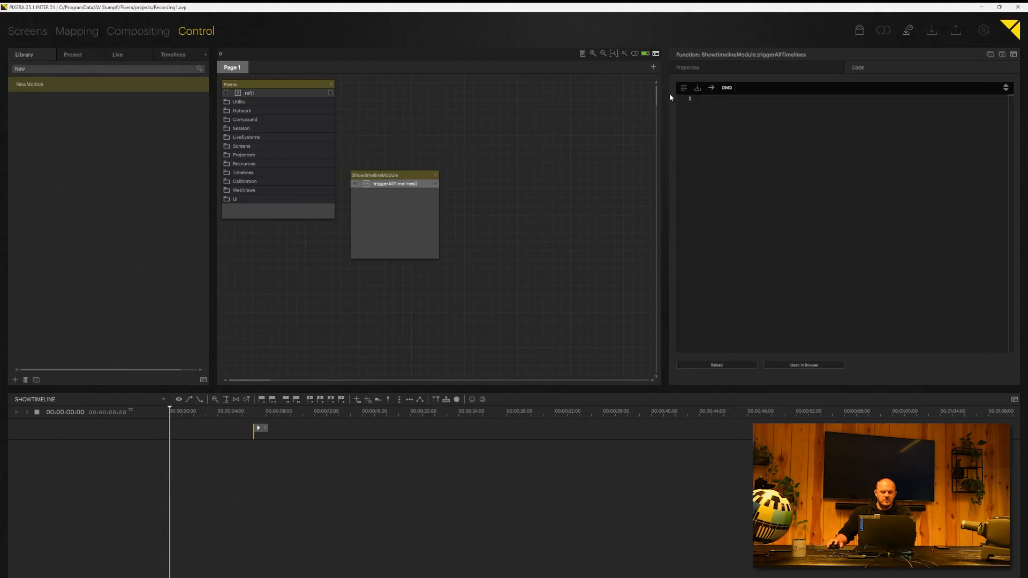
Step: Switch the triggerAllTimelines editor to block view and add a Pixera root block
{"action": "left_click", "coordinate": [684, 87]}
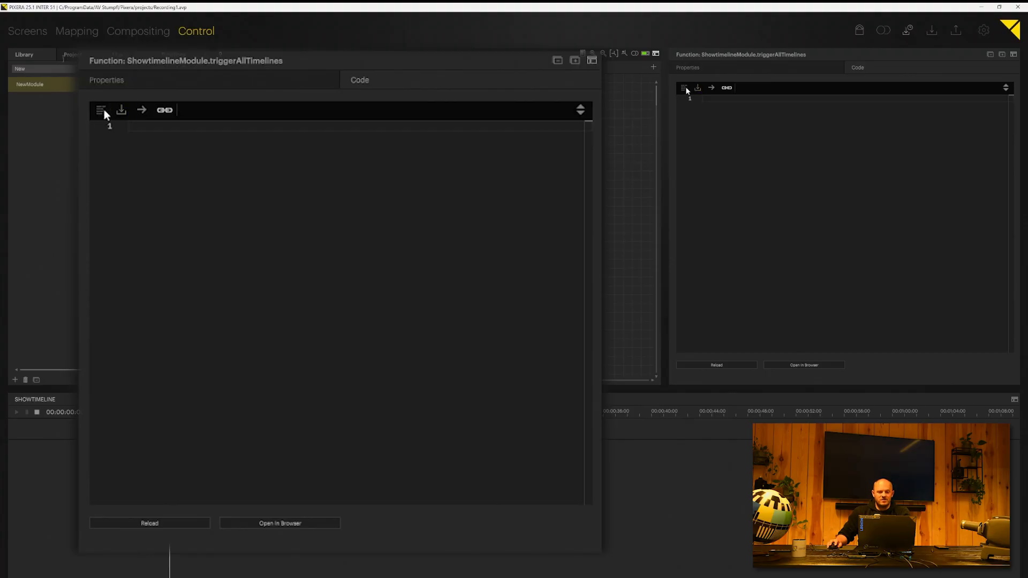
{"action": "left_click", "coordinate": [685, 88]}
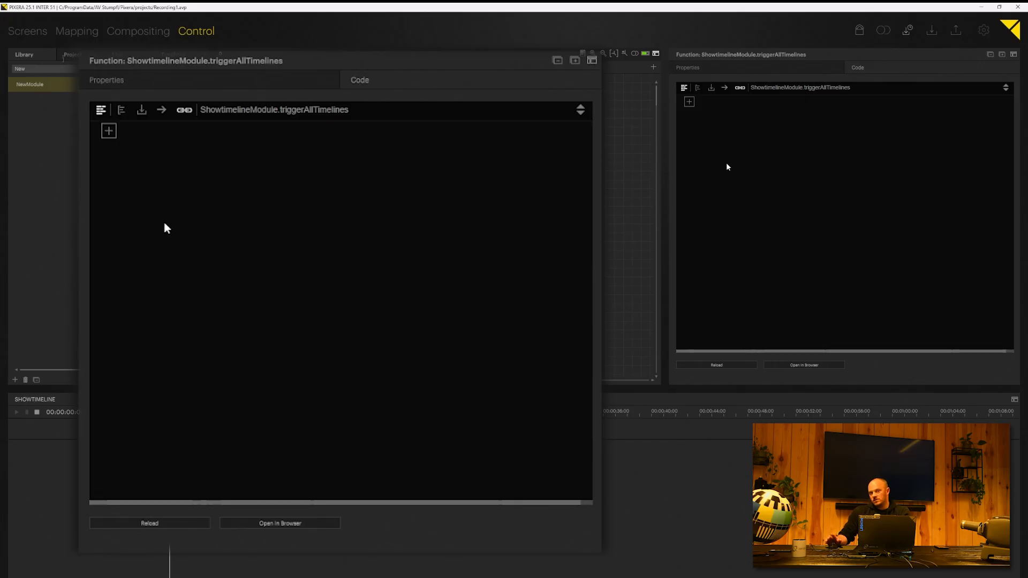
{"action": "left_click", "coordinate": [121, 111]}
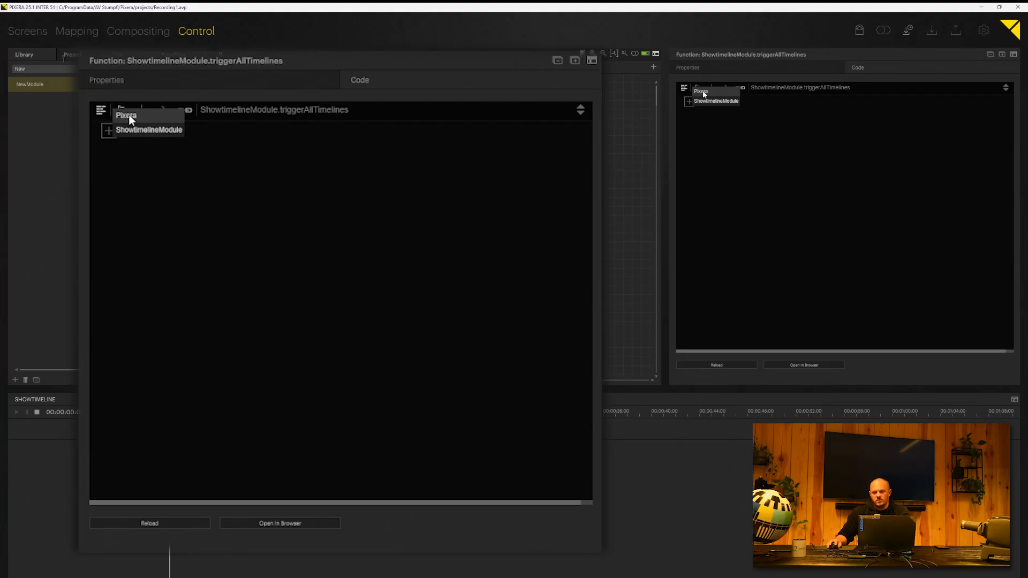
{"action": "left_click", "coordinate": [129, 116]}
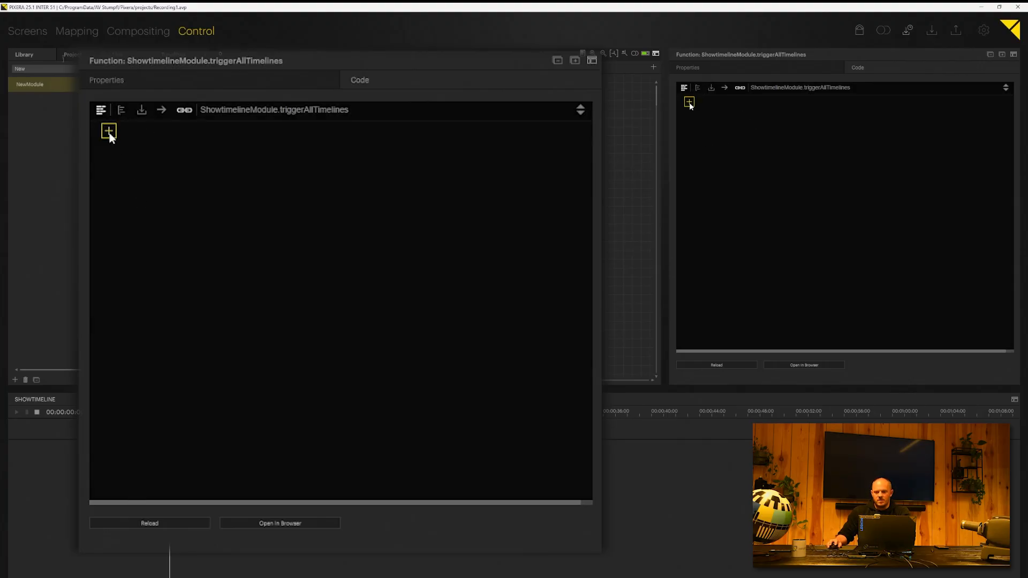
{"action": "left_click", "coordinate": [110, 133]}
Step: Build the block chain Pixera → Timelines → Timeline 1 → Cues → c1 → apply
{"action": "left_click", "coordinate": [123, 131]}
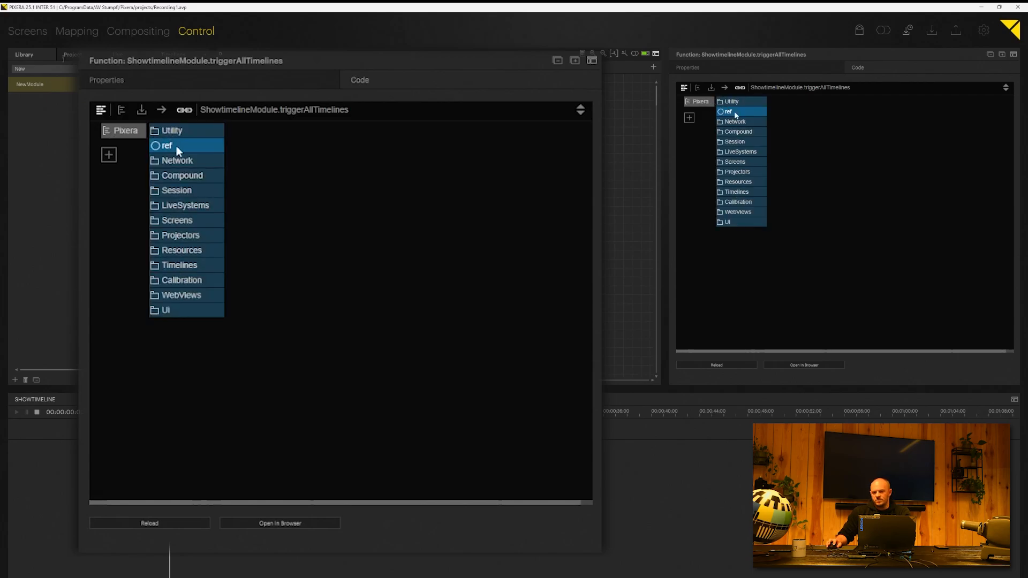
{"action": "left_click", "coordinate": [176, 266]}
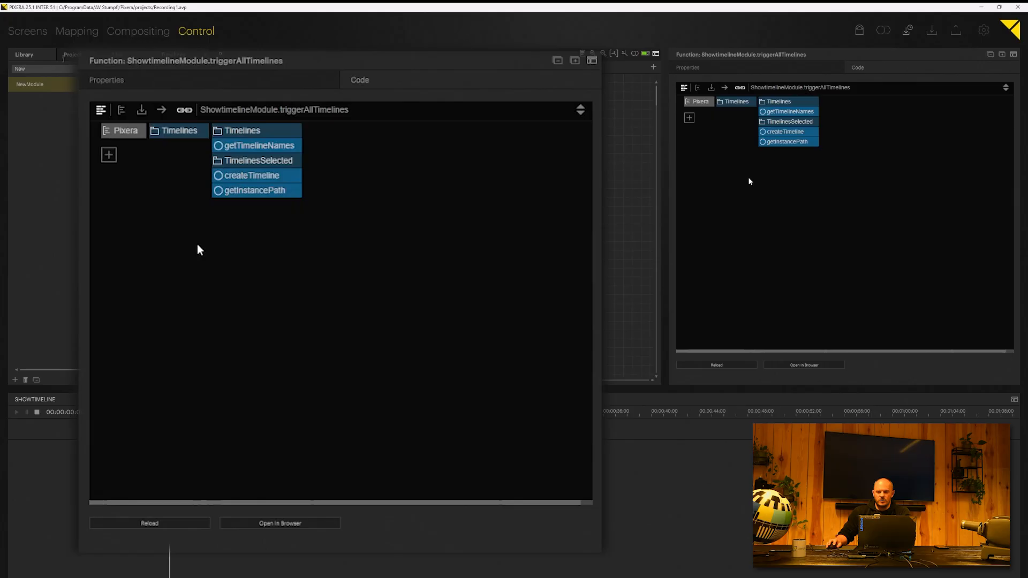
{"action": "left_click", "coordinate": [236, 131]}
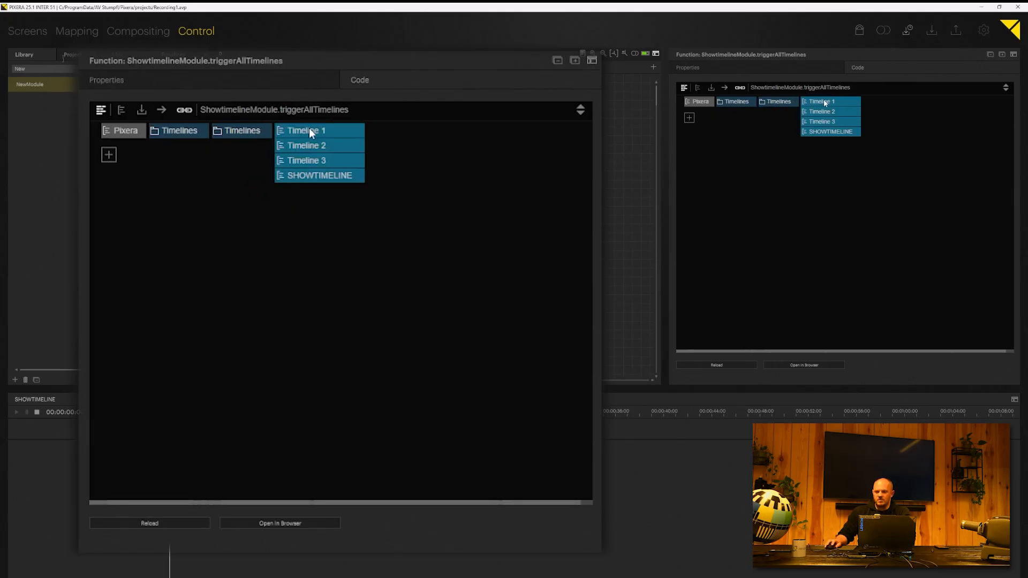
{"action": "left_click", "coordinate": [294, 130]}
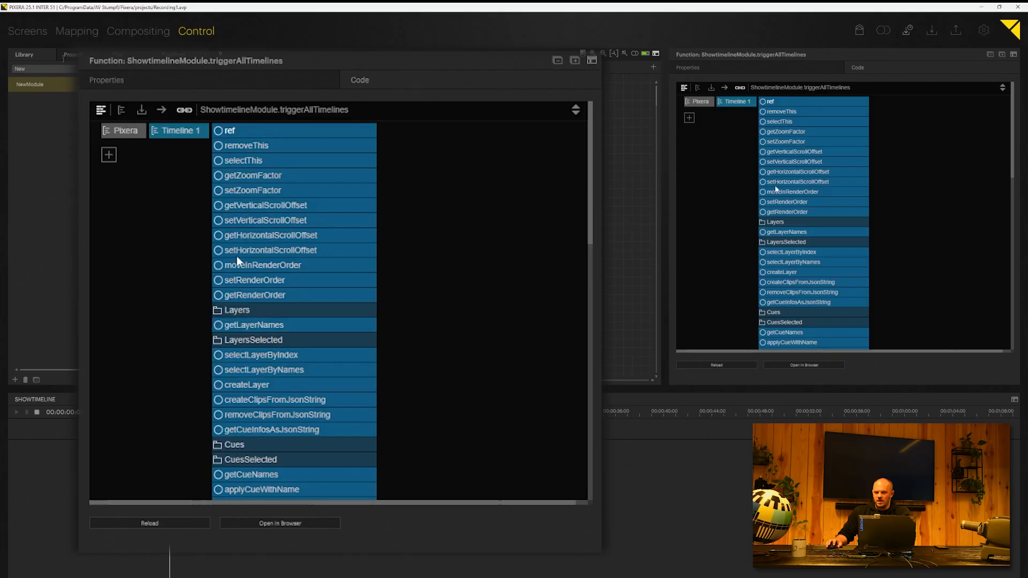
{"action": "key", "text": "Down"}
{"action": "key", "text": "Down"}
{"action": "key", "text": "Down"}
{"action": "key", "text": "Down"}
{"action": "key", "text": "Down"}
{"action": "key", "text": "Down"}
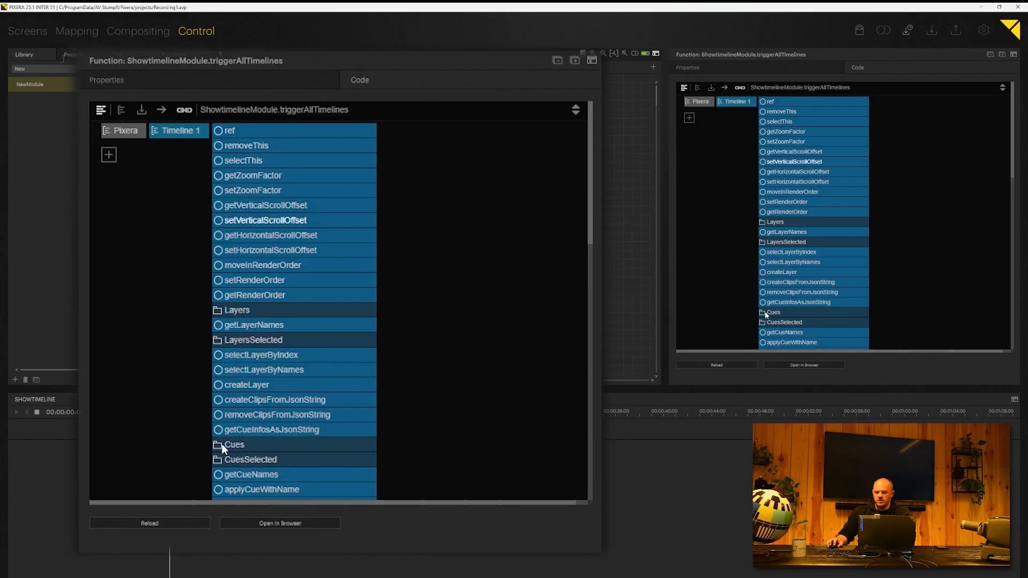
{"action": "key", "text": "Down"}
{"action": "key", "text": "Down"}
{"action": "key", "text": "Down"}
{"action": "key", "text": "Down"}
{"action": "key", "text": "Down"}
{"action": "key", "text": "Down"}
{"action": "key", "text": "Down"}
{"action": "key", "text": "Down"}
{"action": "key", "text": "Down"}
{"action": "key", "text": "Down"}
{"action": "key", "text": "Down"}
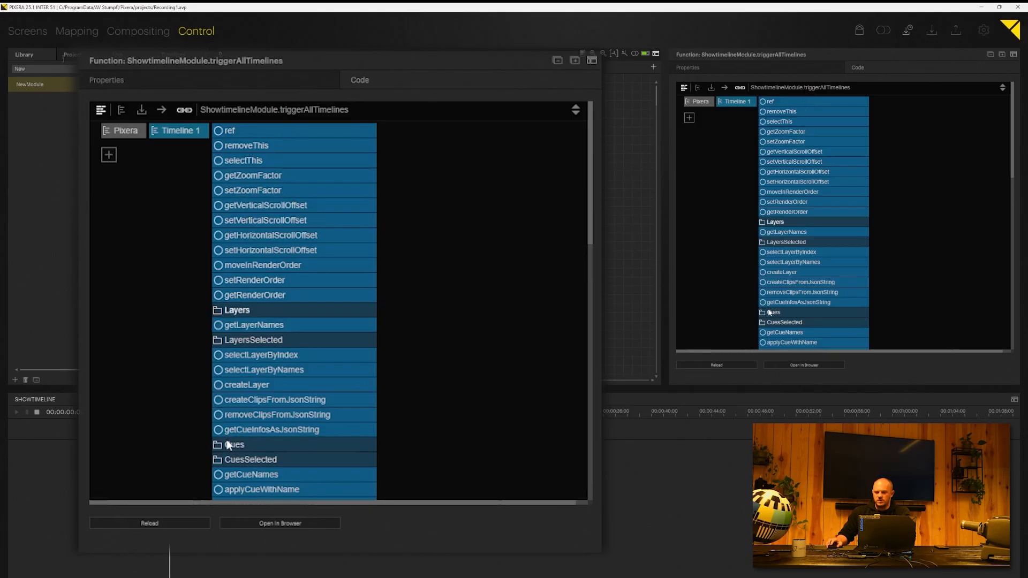
{"action": "left_click", "coordinate": [777, 311]}
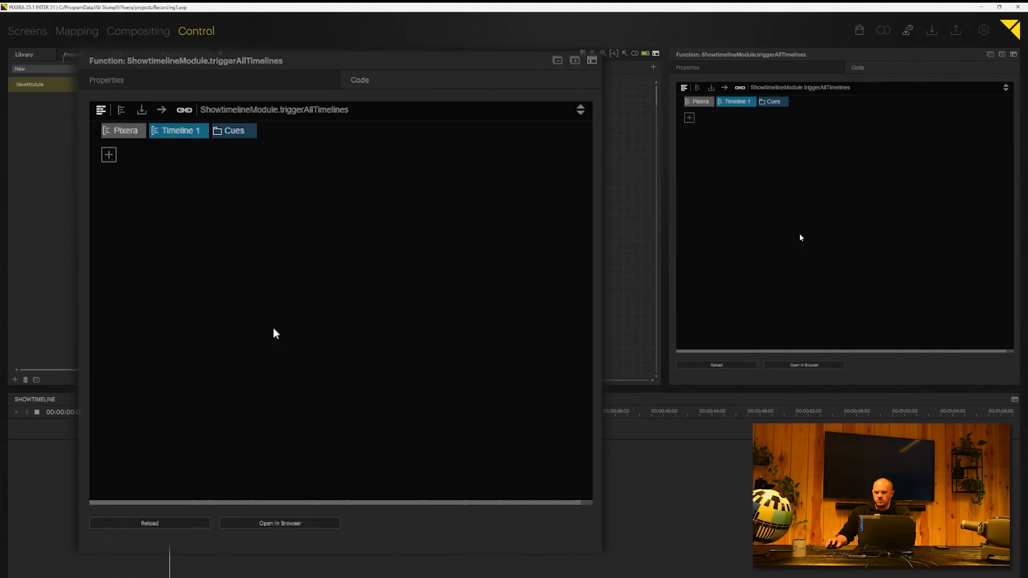
{"action": "left_click", "coordinate": [766, 102]}
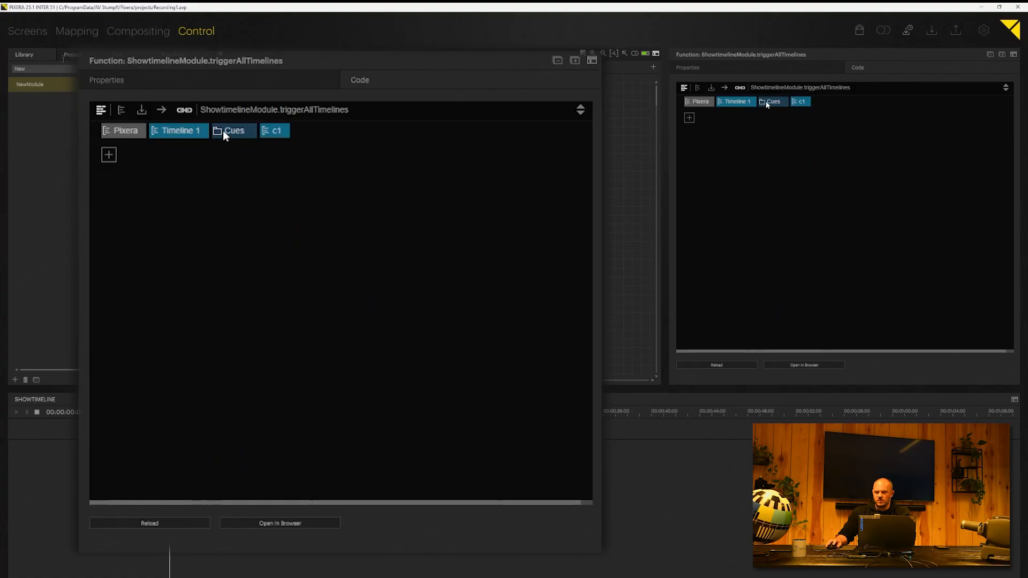
{"action": "left_click", "coordinate": [802, 102]}
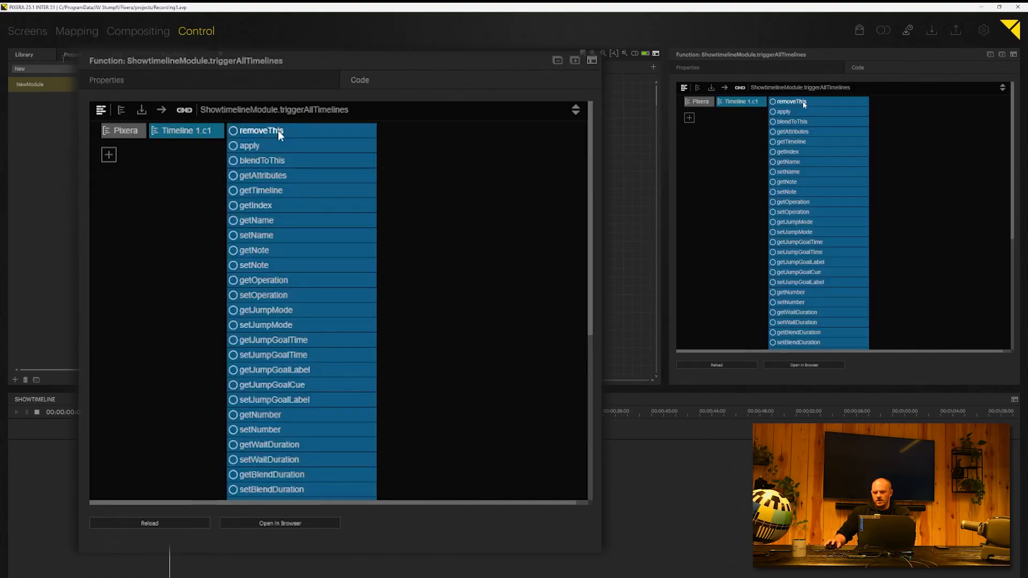
{"action": "left_click", "coordinate": [773, 112]}
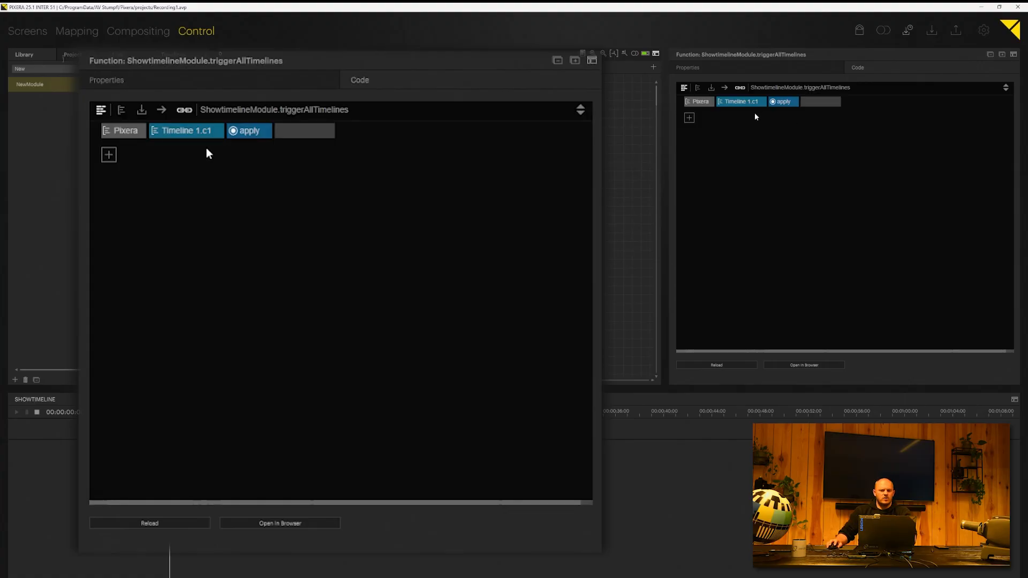
Step: In code view, select the line getInst('Timeline 1.c1').apply(0) for copying
{"action": "left_click", "coordinate": [101, 110]}
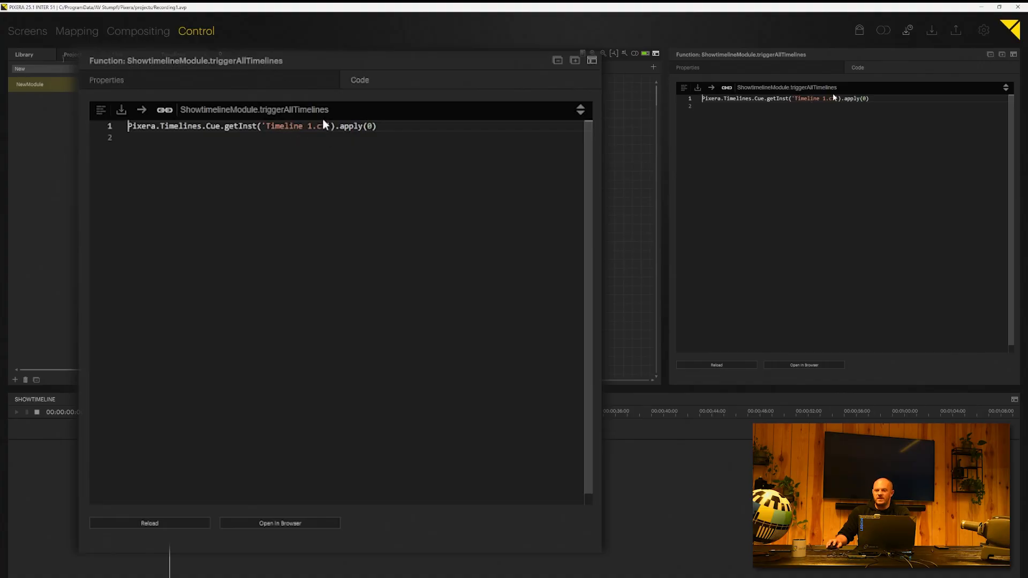
{"action": "left_click", "coordinate": [265, 127]}
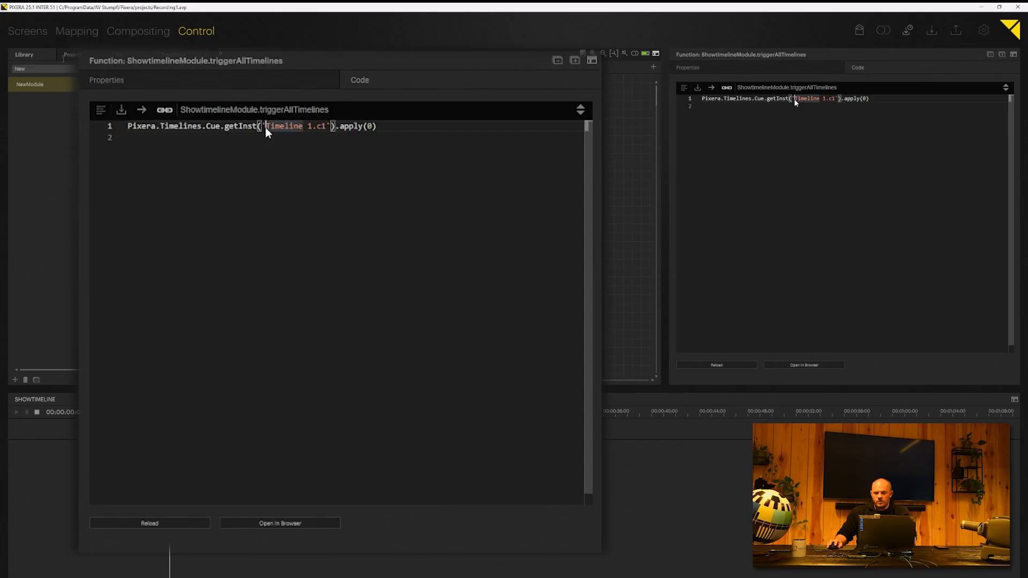
{"action": "left_click_drag", "start_coordinate": [265, 124], "coordinate": [326, 124]}
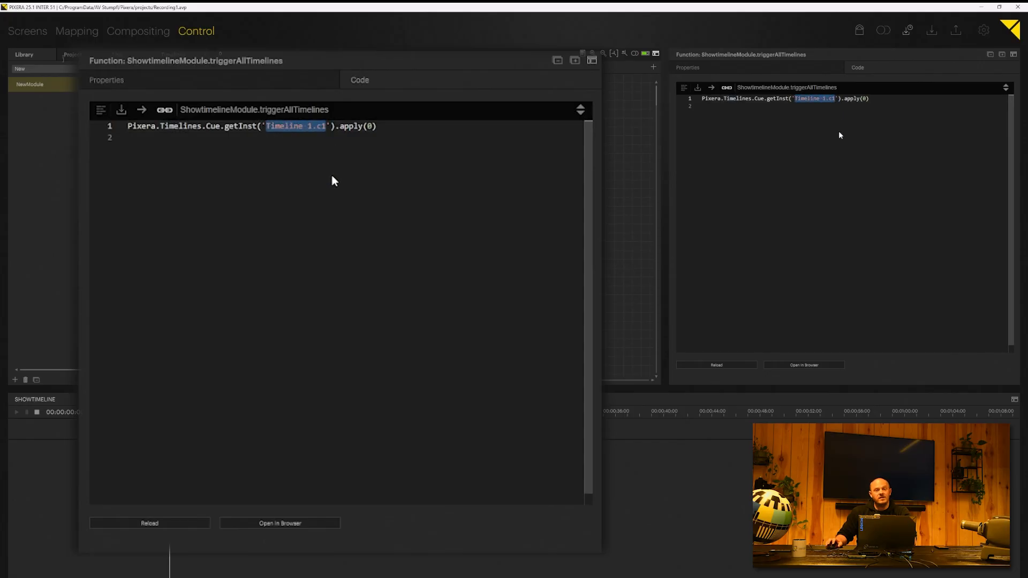
{"action": "left_click_drag", "start_coordinate": [391, 124], "coordinate": [114, 123]}
{"action": "key", "text": "ctrl+c"}
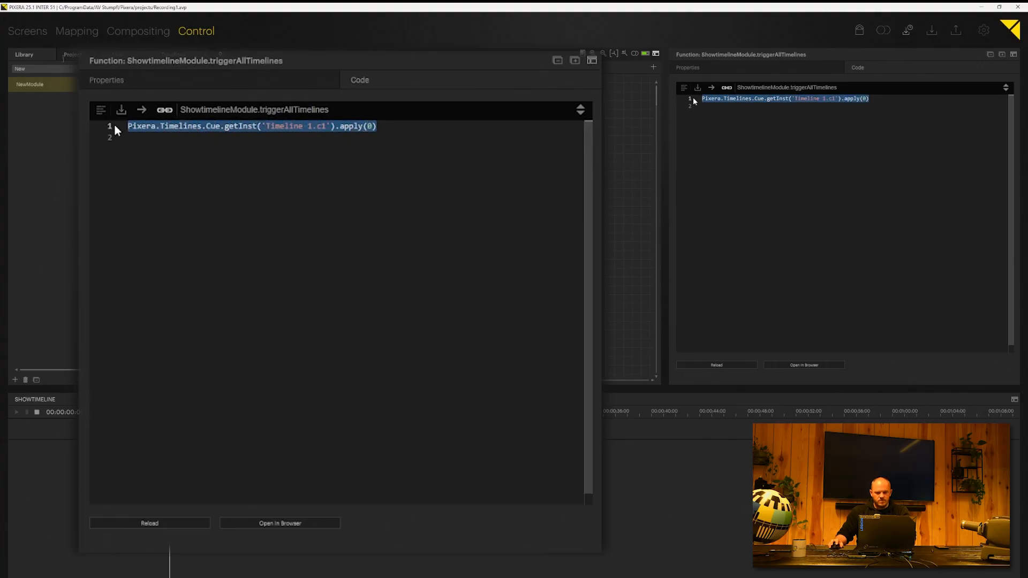
{"action": "left_click", "coordinate": [162, 137]}
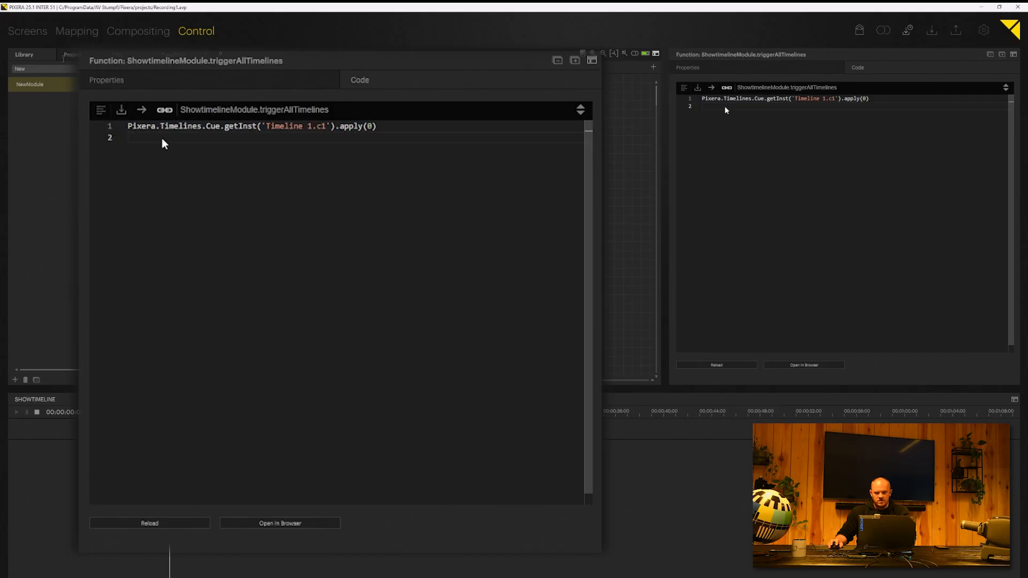
Step: Paste the cue line onto lines 2 and 3, retargeting them to Timeline 2 and Timeline 3
{"action": "key", "text": "ctrl+v"}
{"action": "key", "text": "Return"}
{"action": "key", "text": "ctrl+v"}
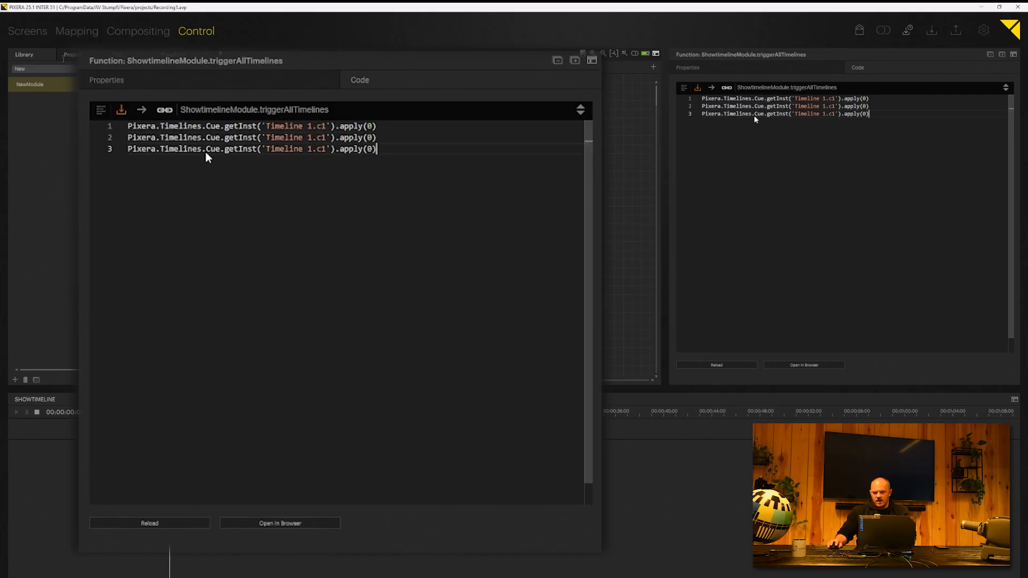
{"action": "left_click", "coordinate": [310, 138]}
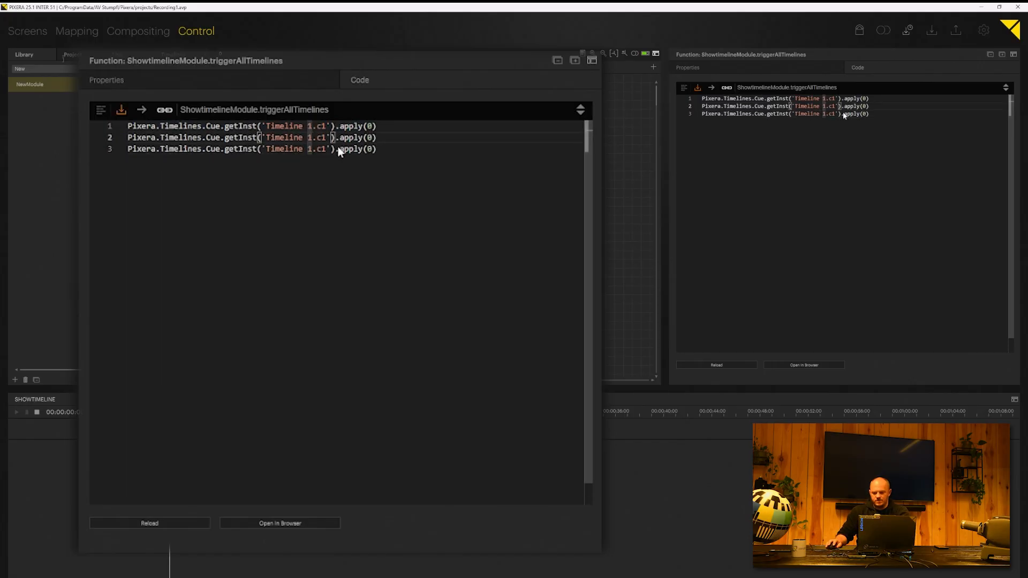
{"action": "key", "text": "BackSpace"}
{"action": "type", "text": "2"}
{"action": "left_click", "coordinate": [313, 149]}
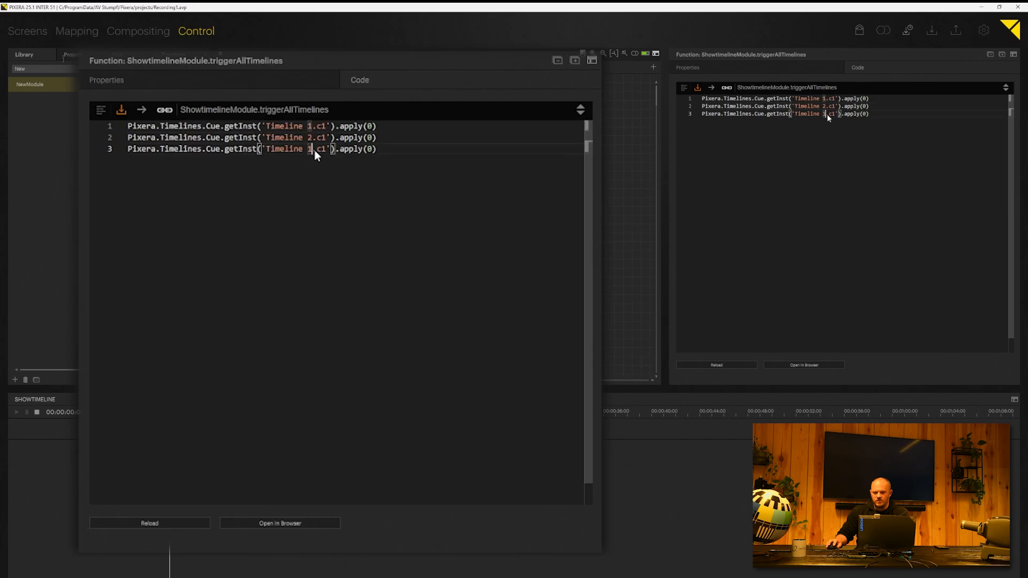
{"action": "key", "text": "BackSpace"}
{"action": "type", "text": "3"}
Step: Change the cue names on lines 2 and 3 to c2 and c3
{"action": "left_click", "coordinate": [326, 137]}
{"action": "key", "text": "BackSpace"}
{"action": "type", "text": "2"}
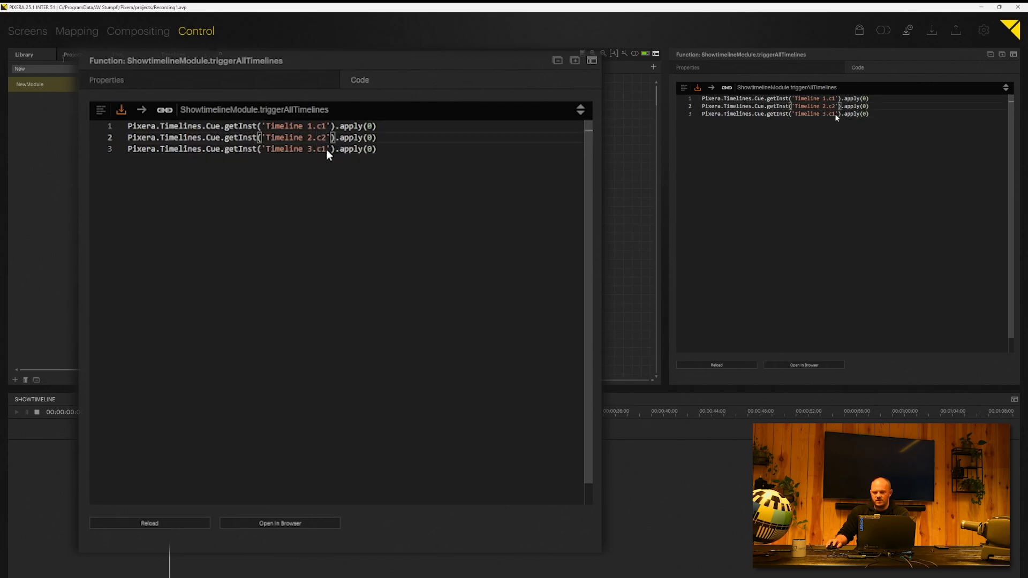
{"action": "left_click", "coordinate": [326, 149]}
{"action": "key", "text": "BackSpace"}
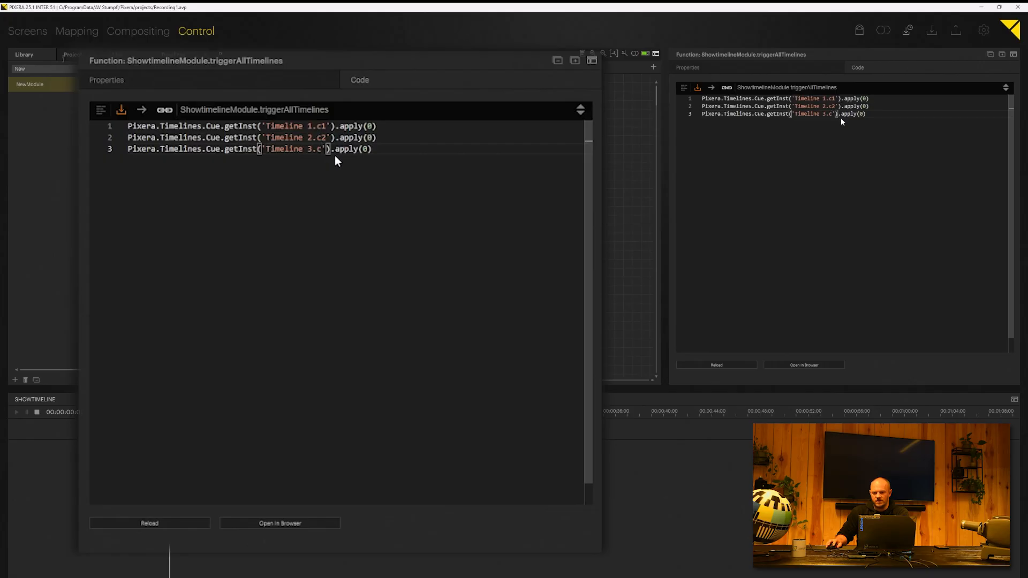
{"action": "type", "text": "3"}
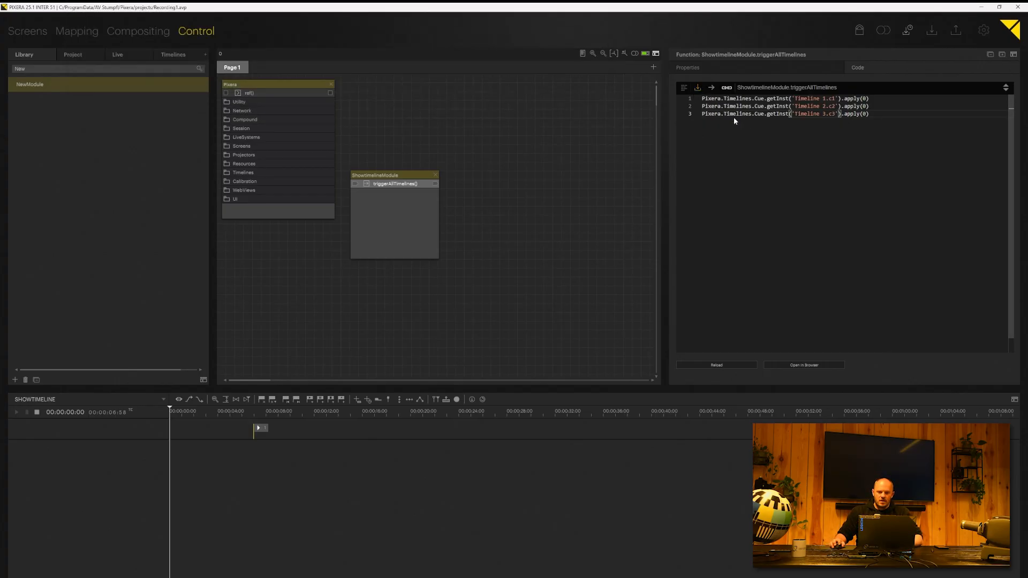
Step: Run triggerAllTimelines to start Timelines 1–3, then toggle and slightly enlarge the timeline panel
{"action": "left_click", "coordinate": [366, 184]}
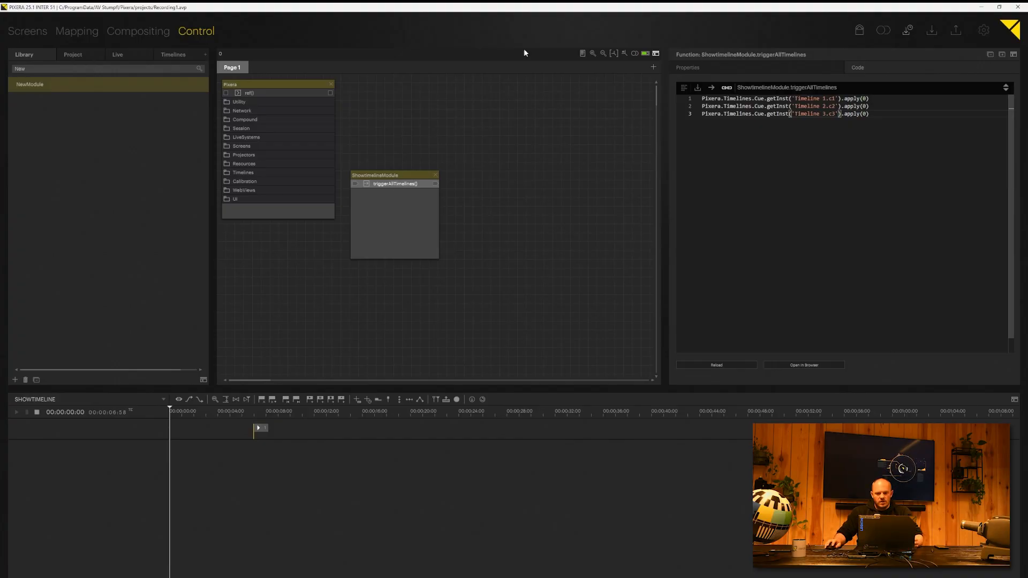
{"action": "left_click", "coordinate": [656, 54]}
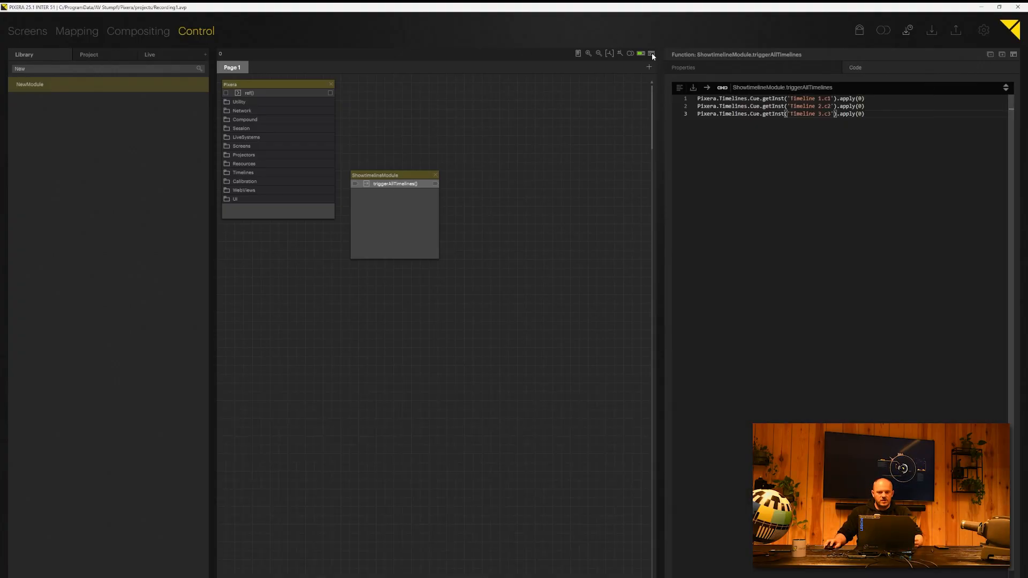
{"action": "left_click", "coordinate": [652, 54]}
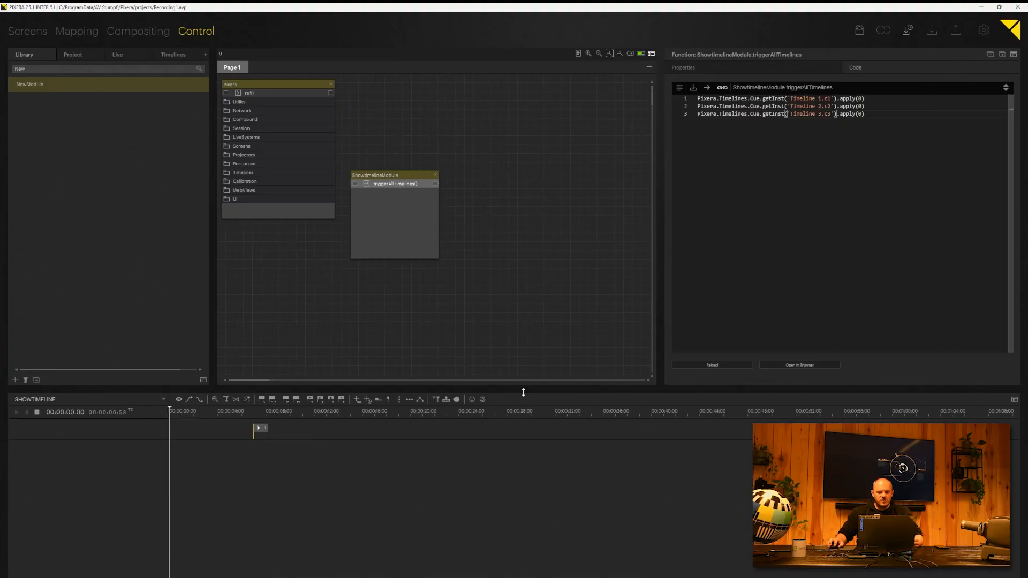
{"action": "mouse_move", "coordinate": [524, 392]}
{"action": "left_mouse_down"}
{"action": "mouse_move", "coordinate": [523, 407]}
{"action": "mouse_move", "coordinate": [524, 385]}
{"action": "left_mouse_up"}
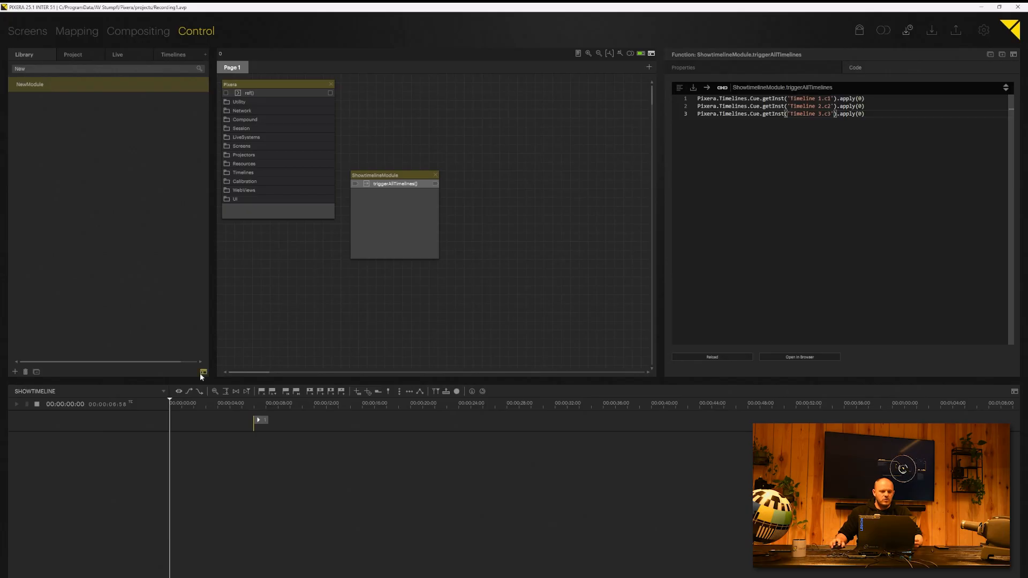
Step: Select cue 1 on the SHOWTIMELINE timeline to edit its settings
{"action": "left_click", "coordinate": [64, 391]}
{"action": "left_click", "coordinate": [163, 391]}
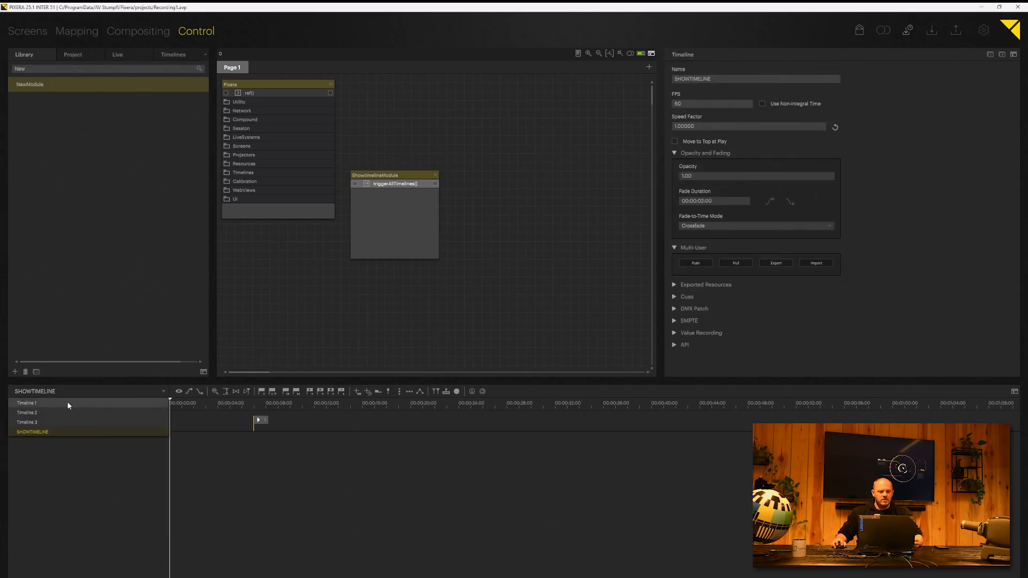
{"action": "left_click", "coordinate": [32, 433]}
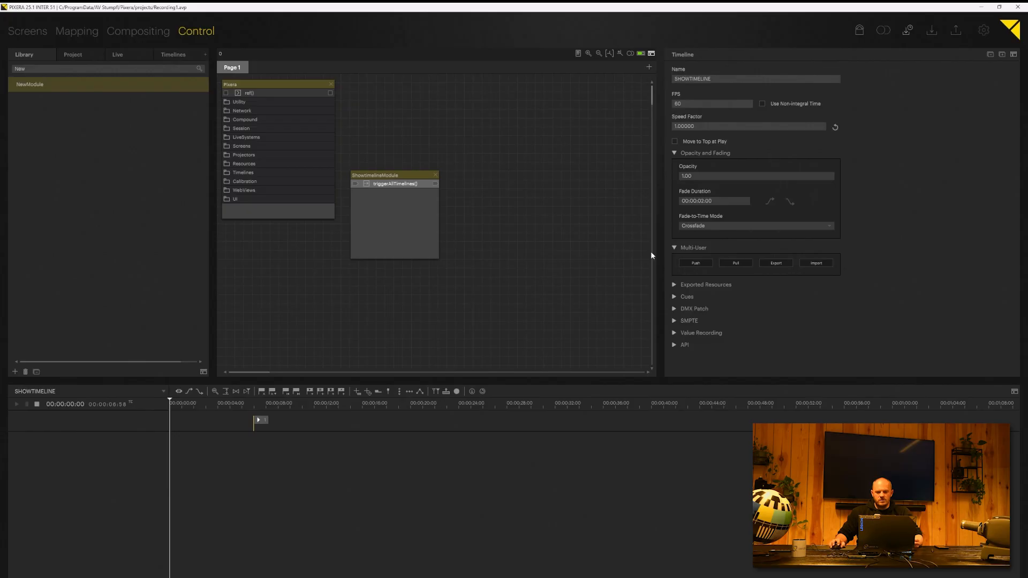
{"action": "left_click", "coordinate": [260, 422]}
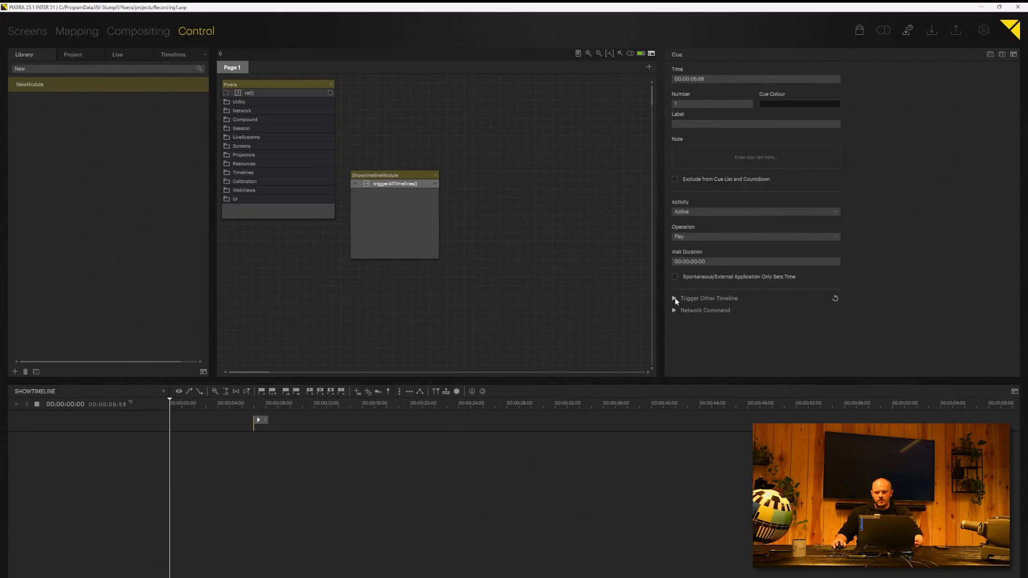
Step: Give the cue a Network Command to output pixc with data ShowtimelineModule.triggerAllTimelines, and apply
{"action": "left_click", "coordinate": [675, 299]}
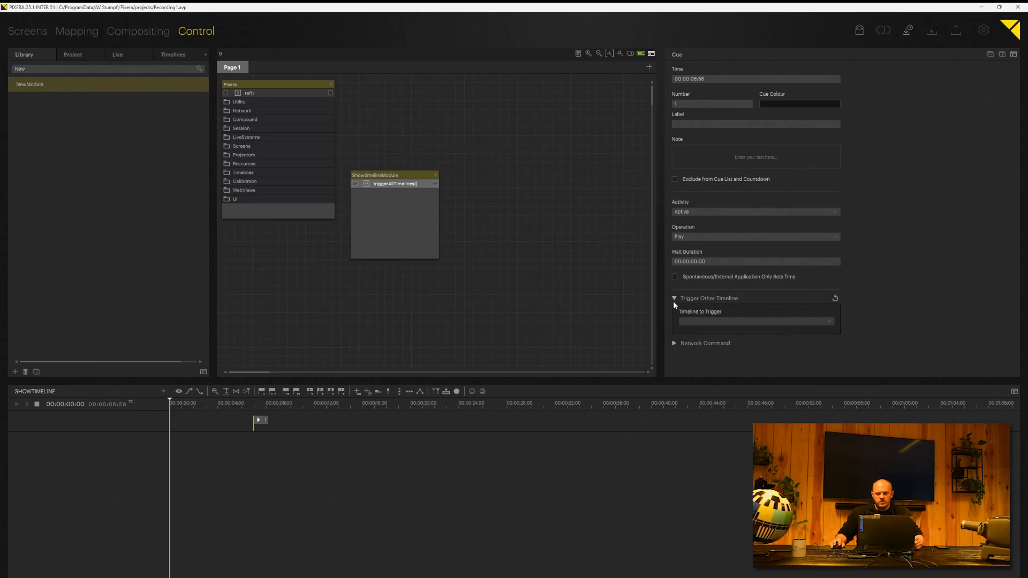
{"action": "left_click", "coordinate": [673, 299]}
{"action": "left_click", "coordinate": [674, 311]}
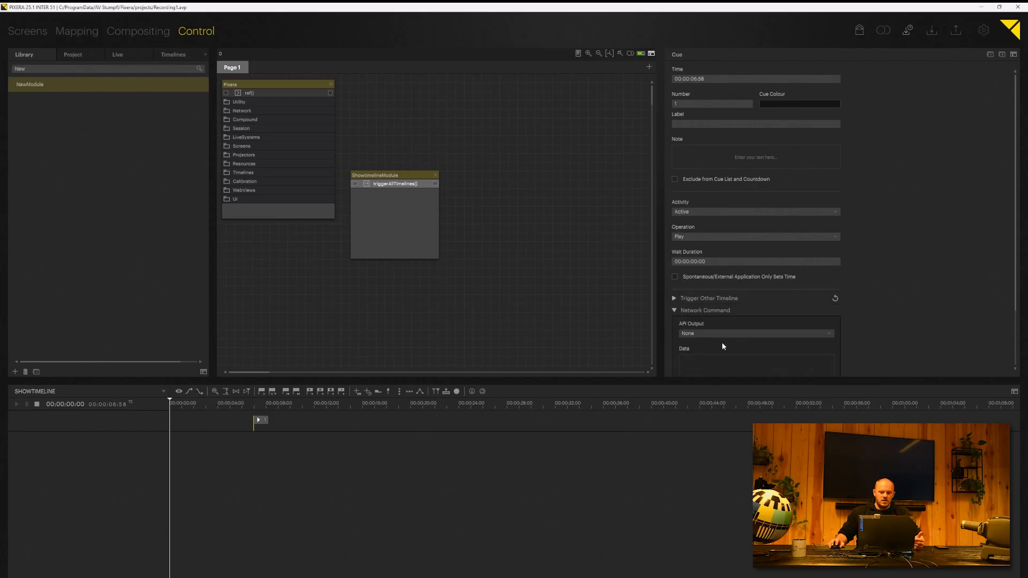
{"action": "scroll", "coordinate": [833, 332], "scroll_direction": "down", "scroll_amount": 2}
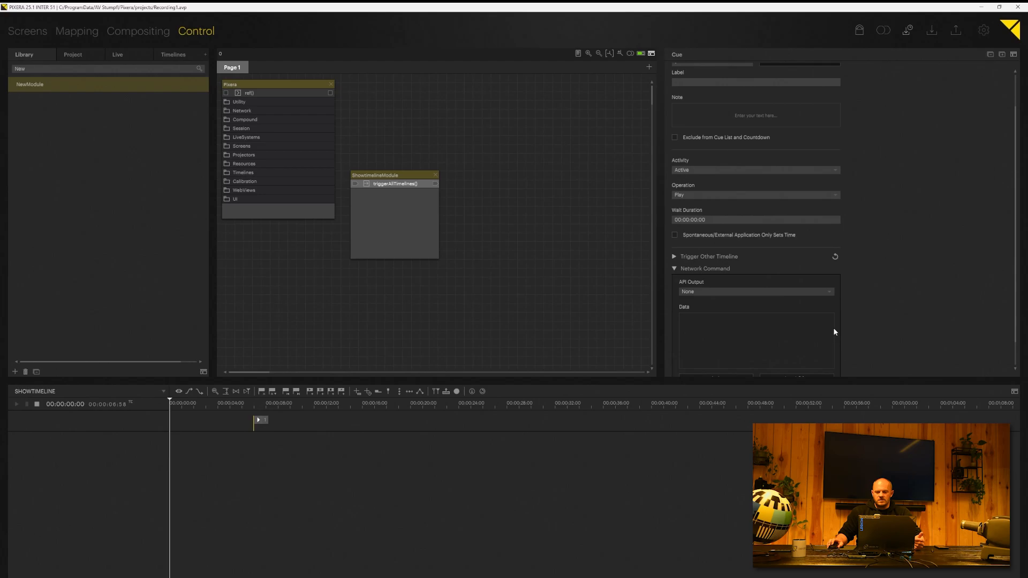
{"action": "left_click", "coordinate": [831, 291]}
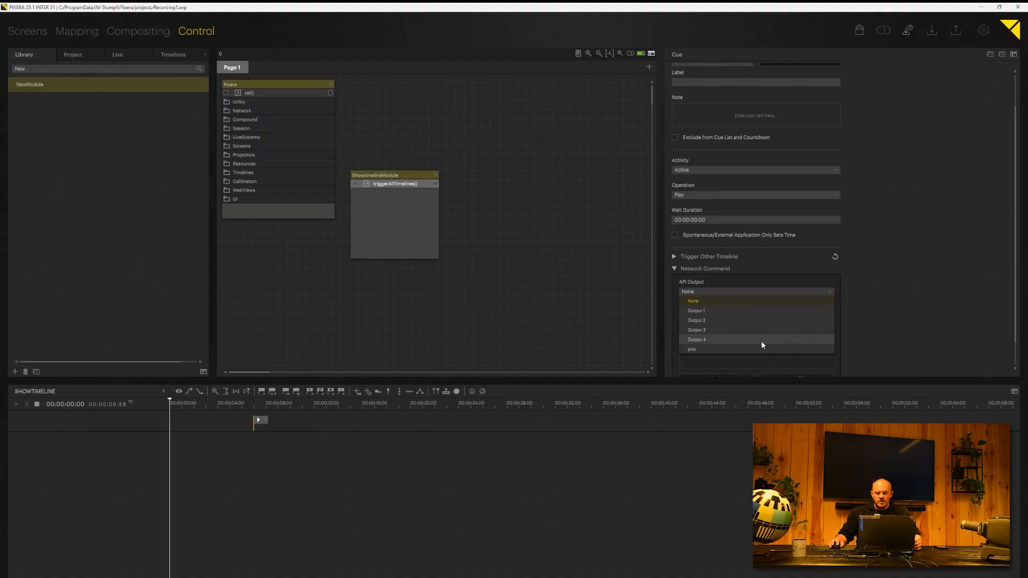
{"action": "left_click", "coordinate": [698, 349]}
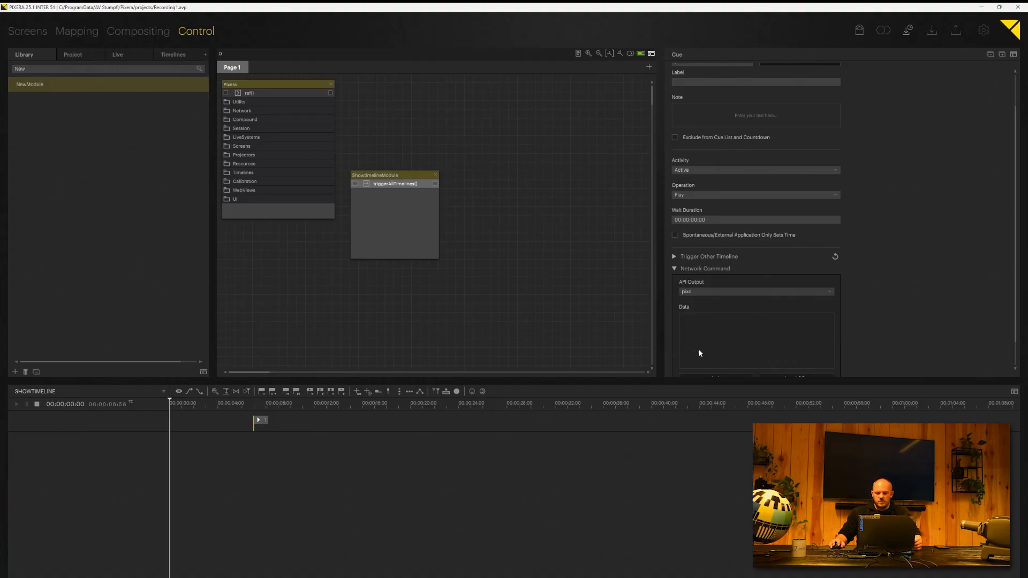
{"action": "left_click", "coordinate": [700, 319]}
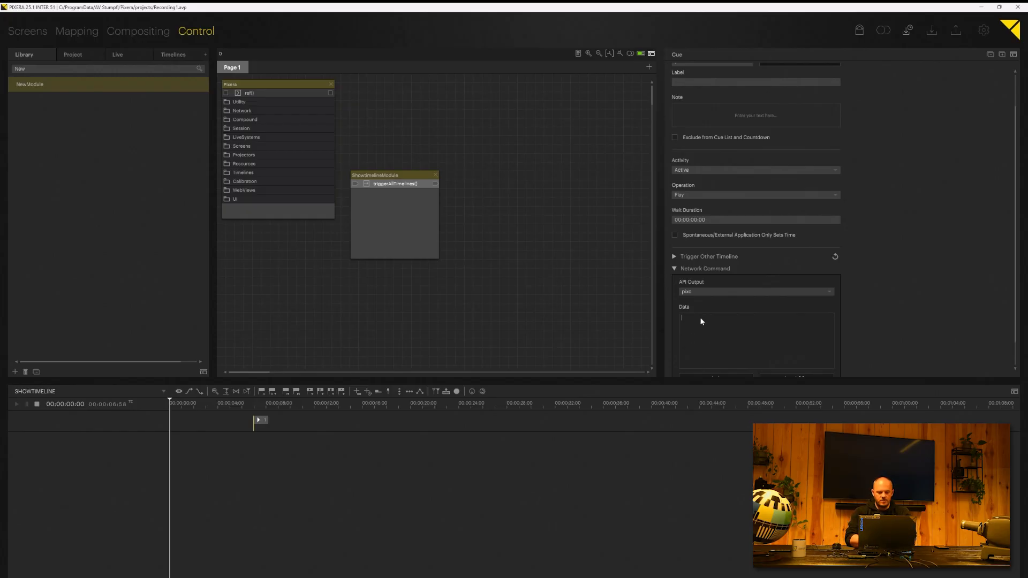
{"action": "type", "text": "Showtimelin"}
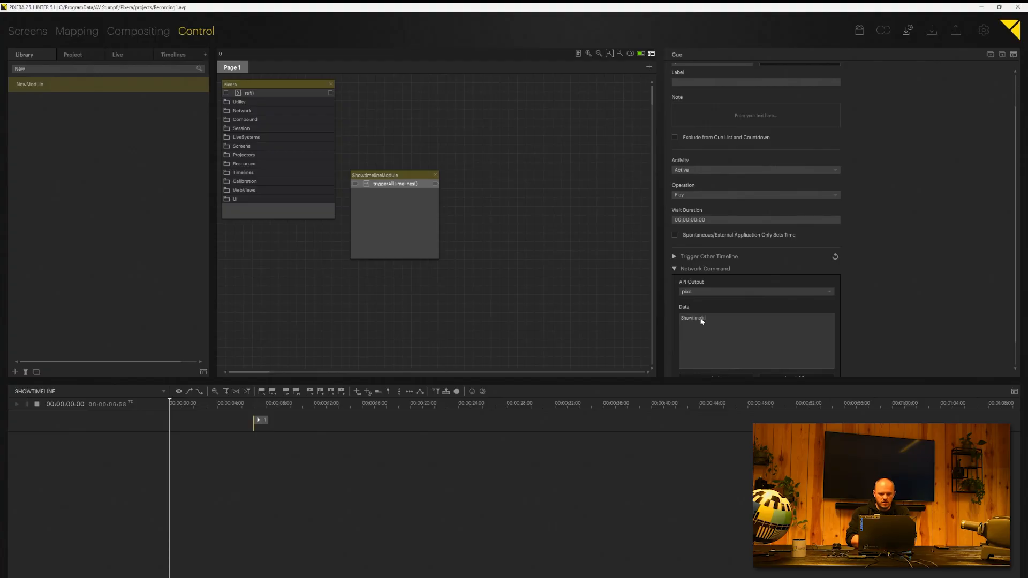
{"action": "type", "text": "eModule.triggerAllTimelin"}
{"action": "type", "text": "es"}
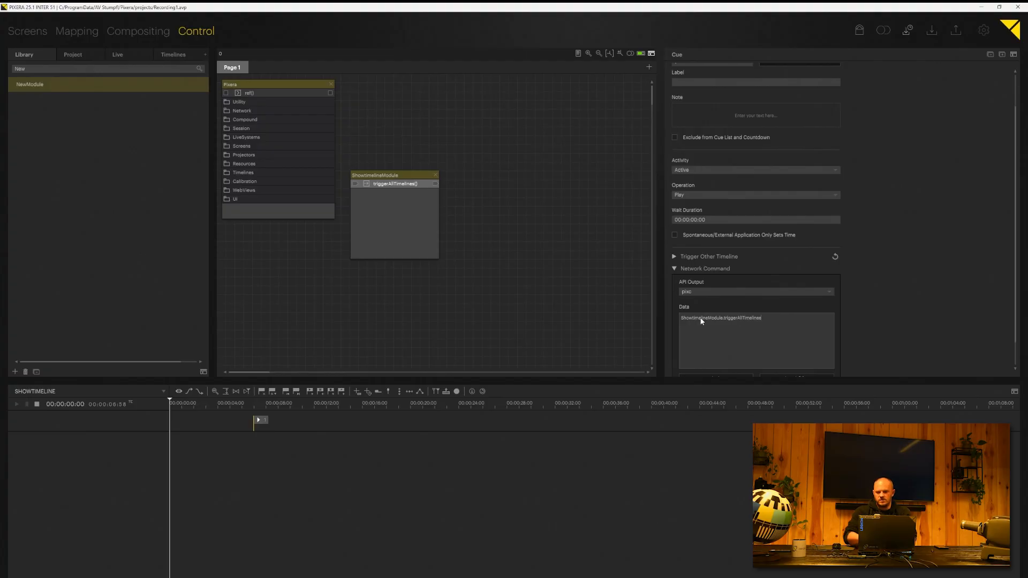
{"action": "scroll", "coordinate": [808, 332], "scroll_direction": "down", "scroll_amount": 1}
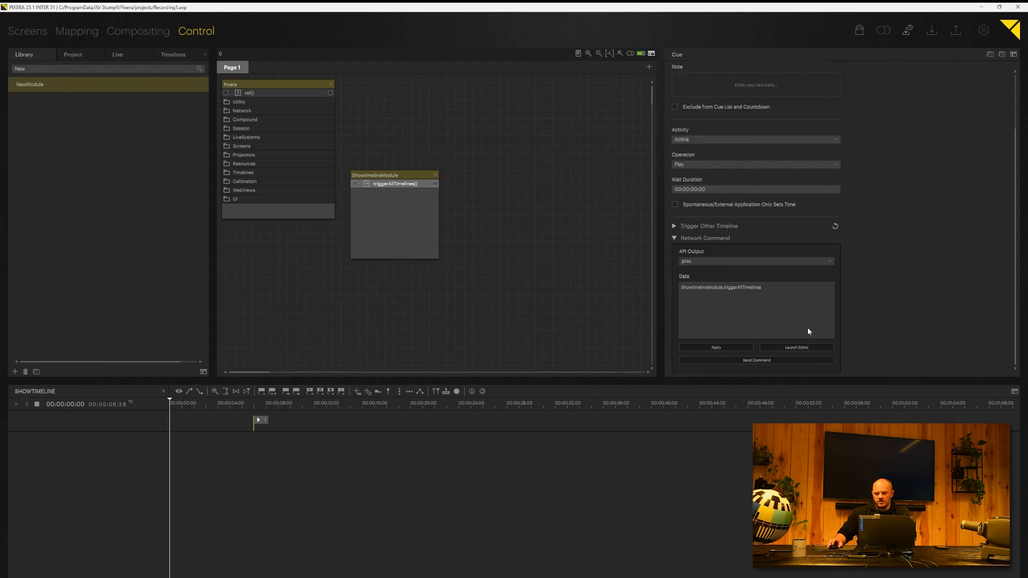
{"action": "left_click", "coordinate": [725, 349]}
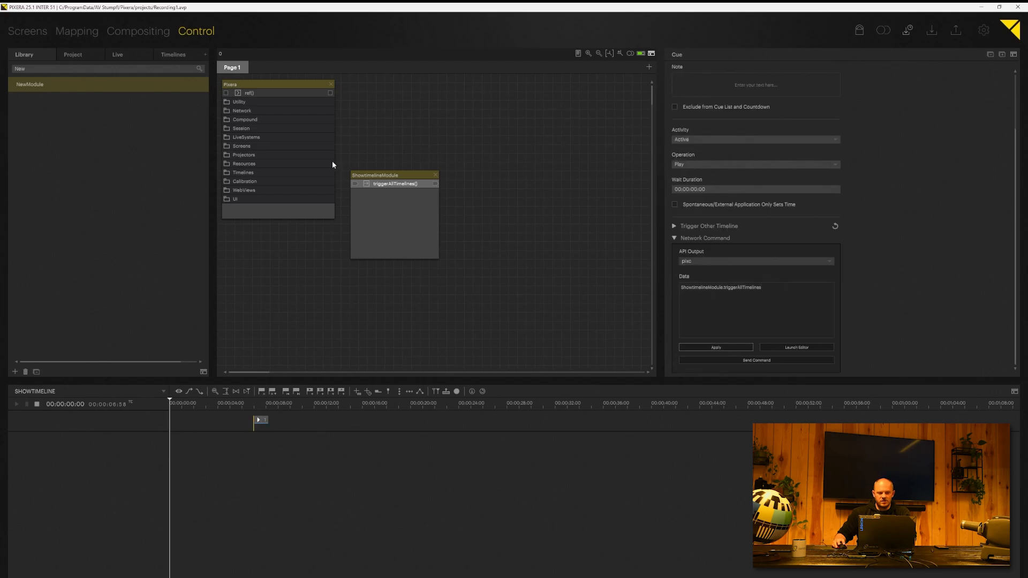
Step: Send the network command to start all timelines, then stop Timelines 1–3
{"action": "left_click", "coordinate": [166, 53]}
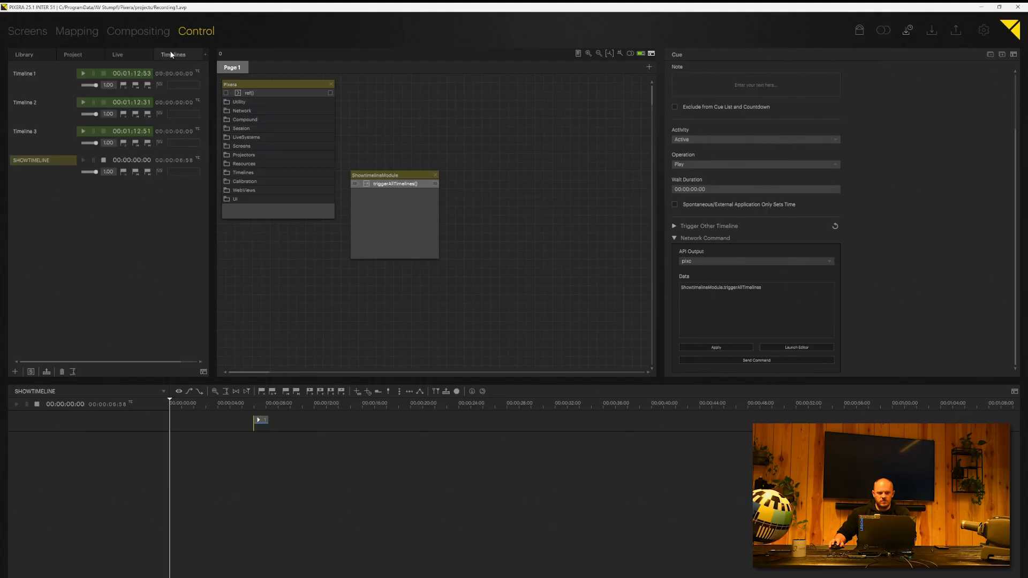
{"action": "left_click", "coordinate": [104, 102]}
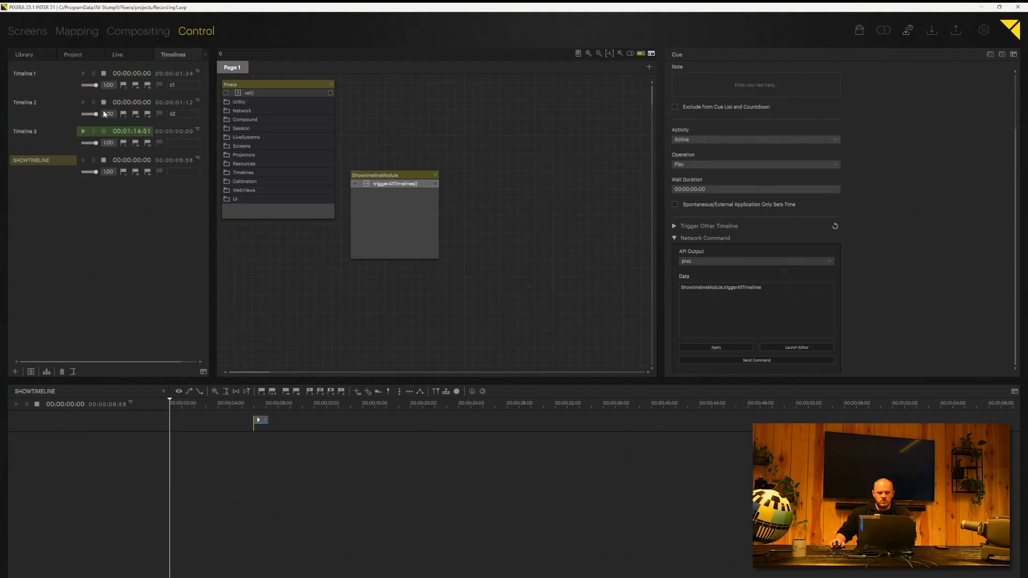
{"action": "left_click", "coordinate": [104, 131]}
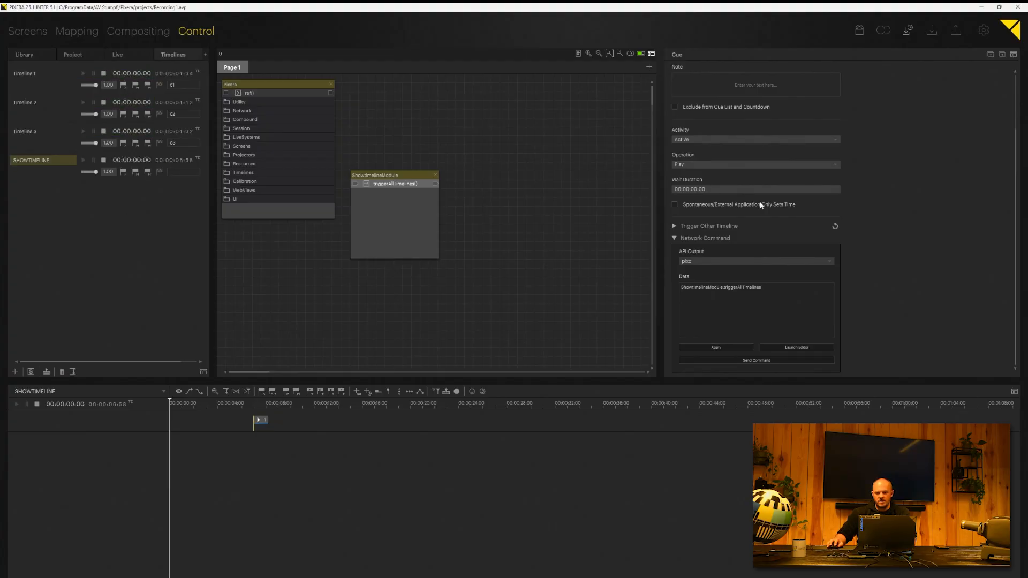
{"action": "left_click", "coordinate": [757, 361]}
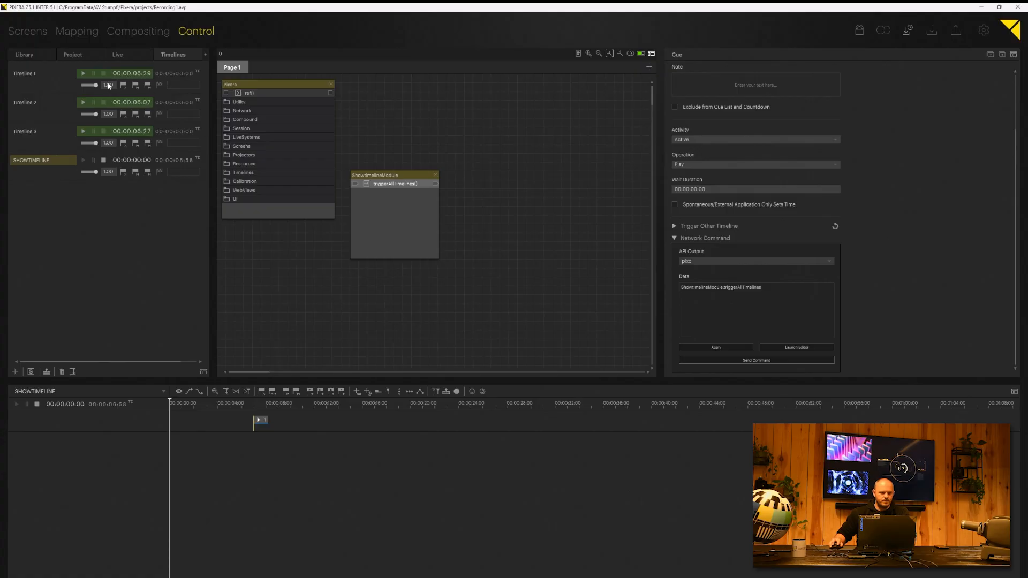
{"action": "left_click", "coordinate": [103, 74]}
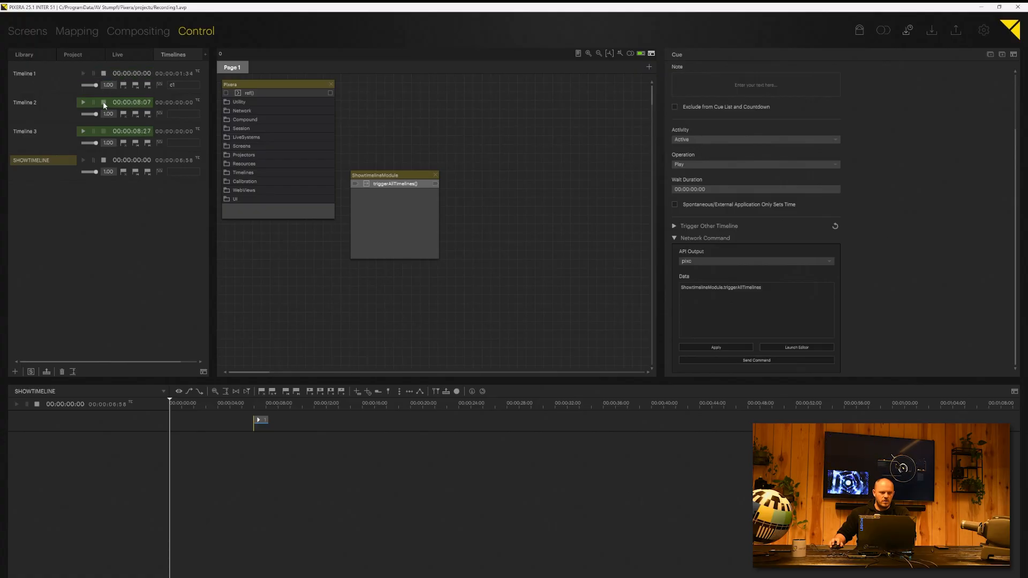
{"action": "left_click", "coordinate": [104, 102]}
{"action": "left_click", "coordinate": [103, 131]}
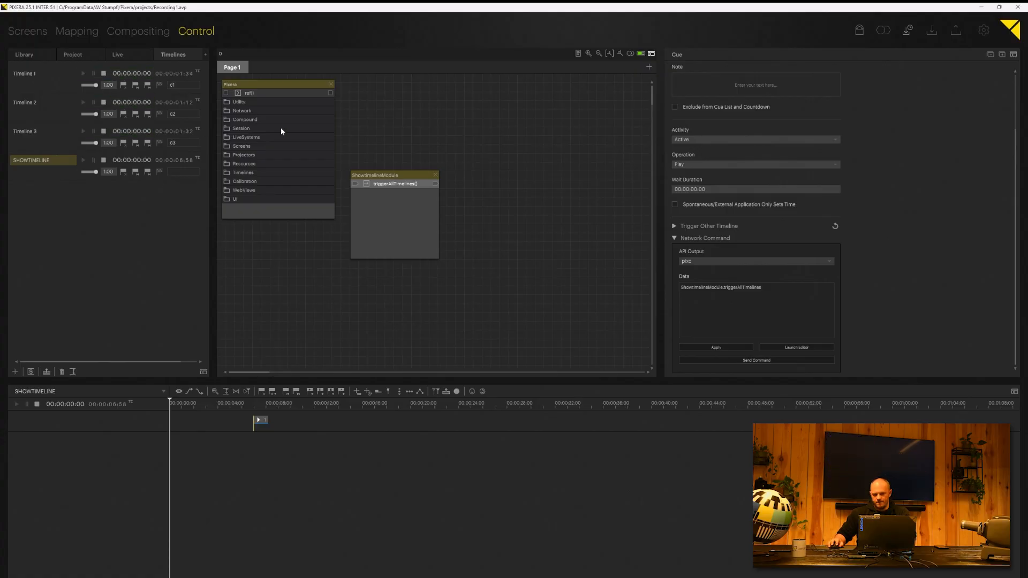
Step: Play SHOWTIMELINE from just before its cue, then stop Timelines 1–3 again
{"action": "left_click", "coordinate": [246, 406]}
{"action": "key", "text": "space"}
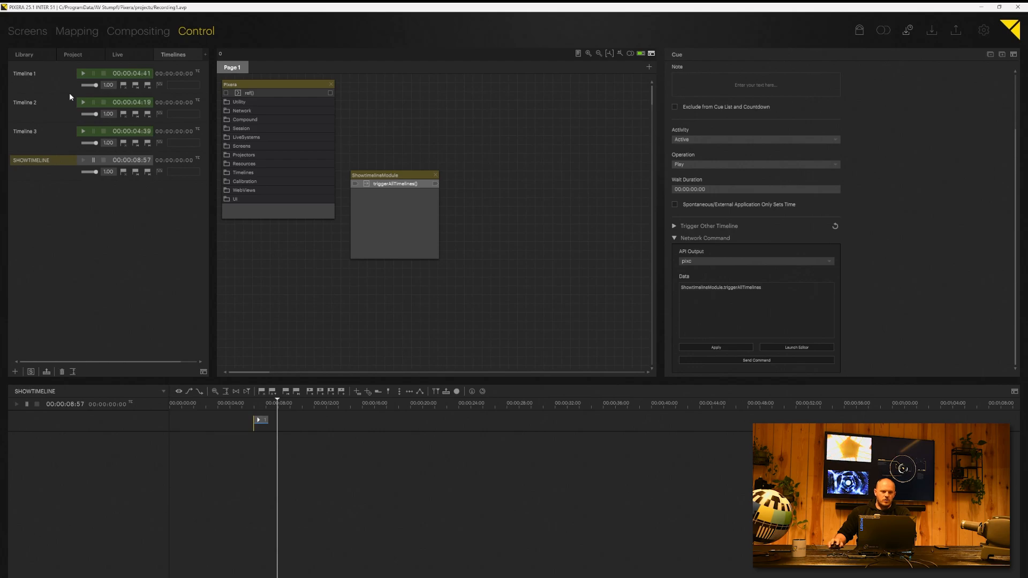
{"action": "left_click", "coordinate": [103, 73]}
{"action": "left_click", "coordinate": [103, 102]}
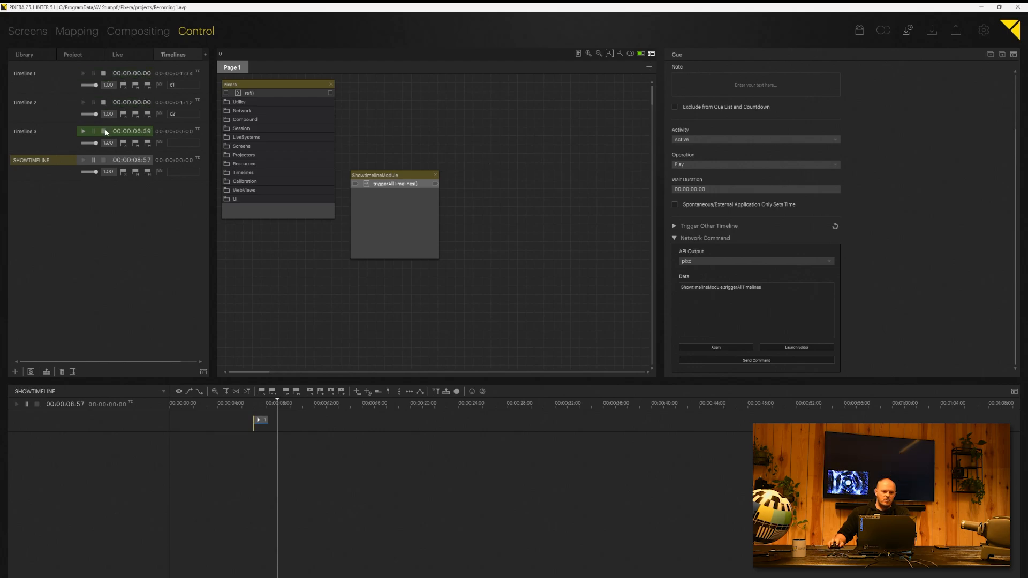
{"action": "left_click", "coordinate": [103, 131]}
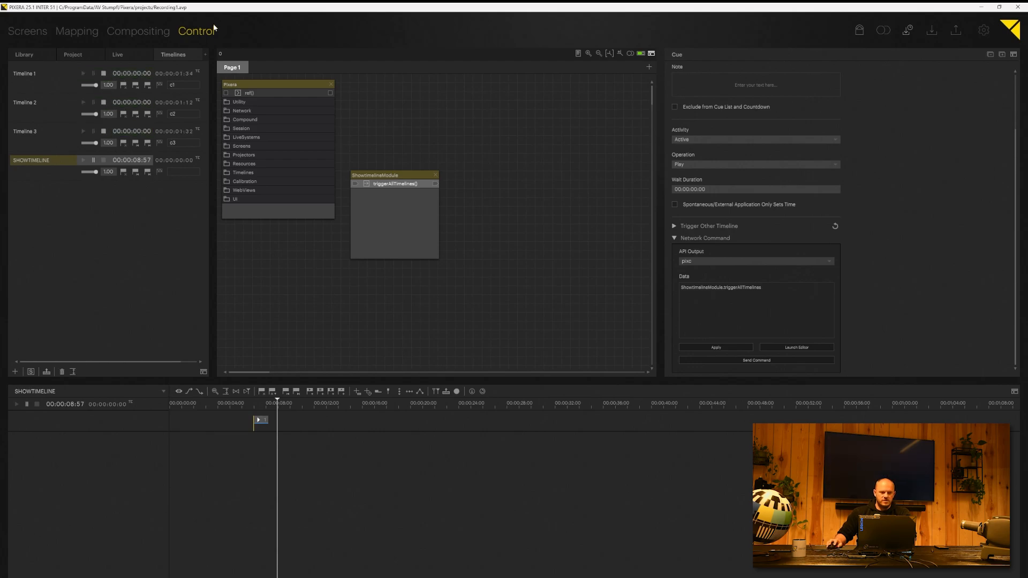
Step: Add an action named triggerAllTimelinesOffset to the ShowtimelineModule node
{"action": "right_click", "coordinate": [392, 204]}
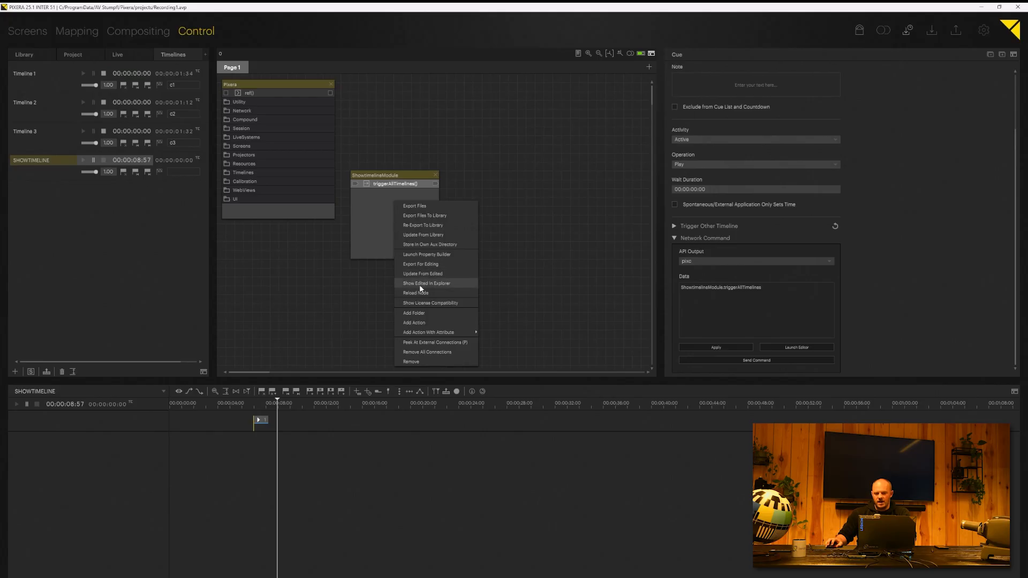
{"action": "left_click", "coordinate": [422, 321]}
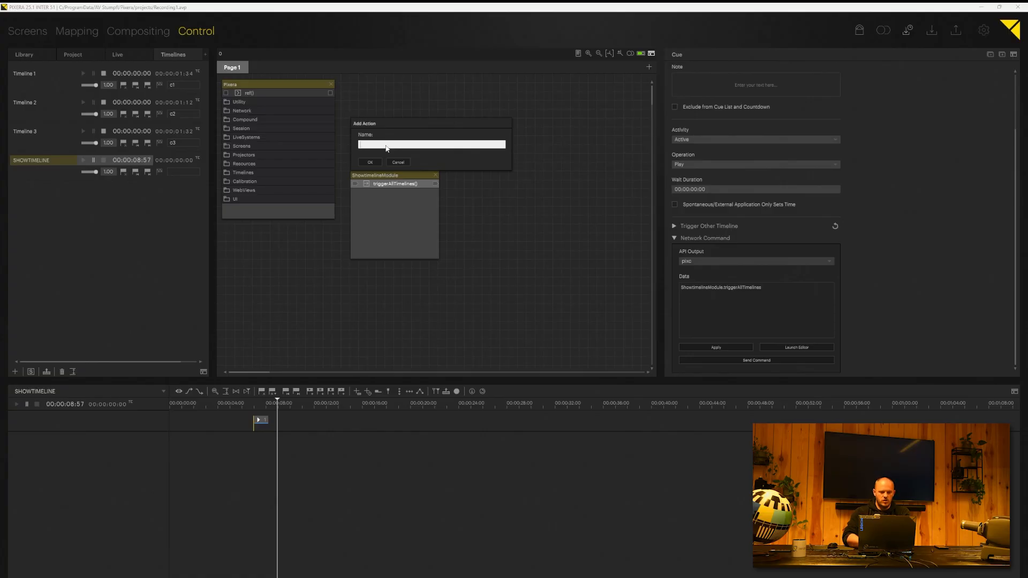
{"action": "type", "text": "trigger all timelines"}
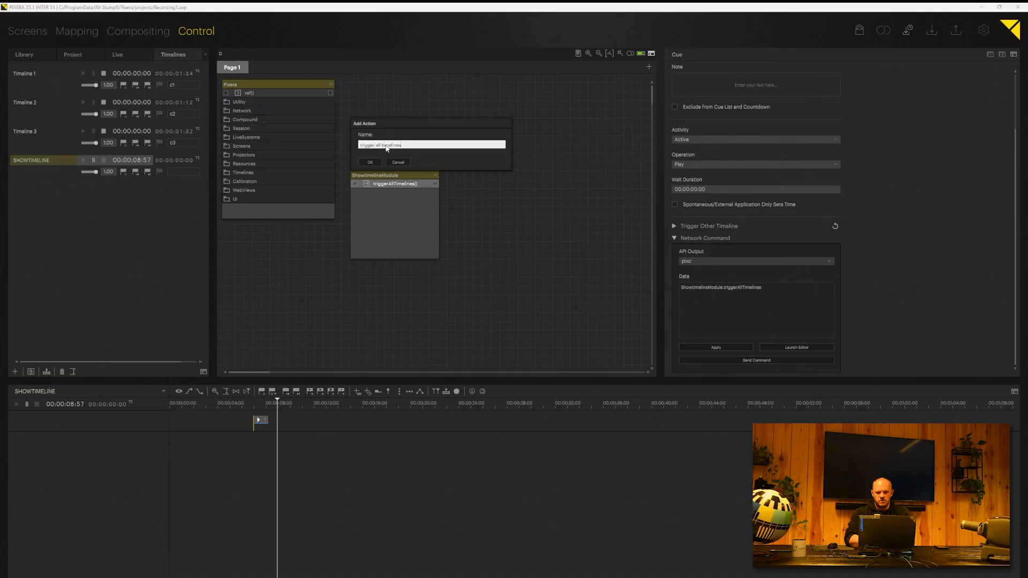
{"action": "key", "text": "BackSpace"}
{"action": "key", "text": "BackSpace"}
{"action": "key", "text": "BackSpace"}
{"action": "key", "text": "BackSpace"}
{"action": "key", "text": "BackSpace"}
{"action": "key", "text": "BackSpace"}
{"action": "key", "text": "BackSpace"}
{"action": "key", "text": "BackSpace"}
{"action": "key", "text": "BackSpace"}
{"action": "key", "text": "BackSpace"}
{"action": "type", "text": "t"}
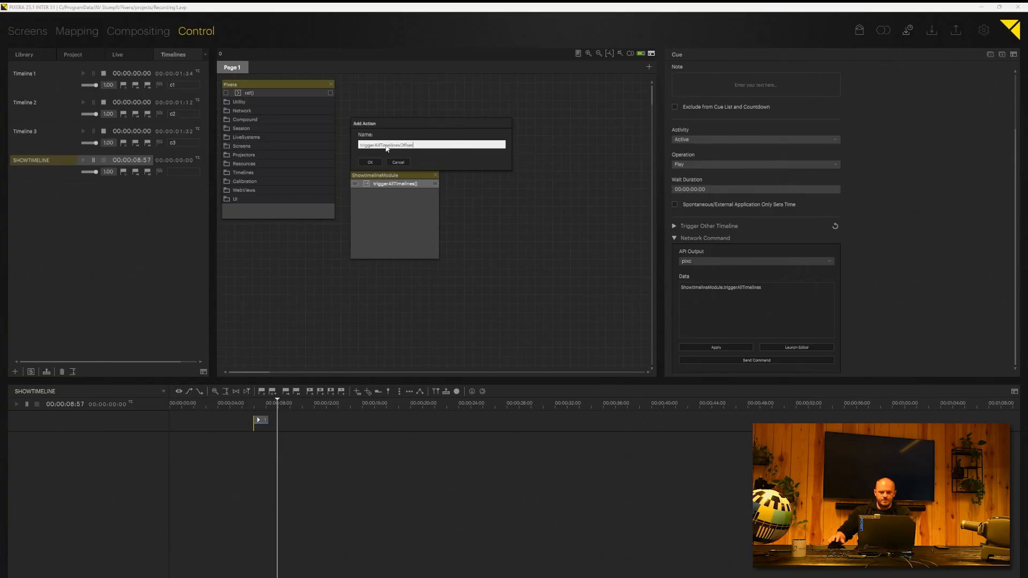
{"action": "left_click", "coordinate": [371, 163]}
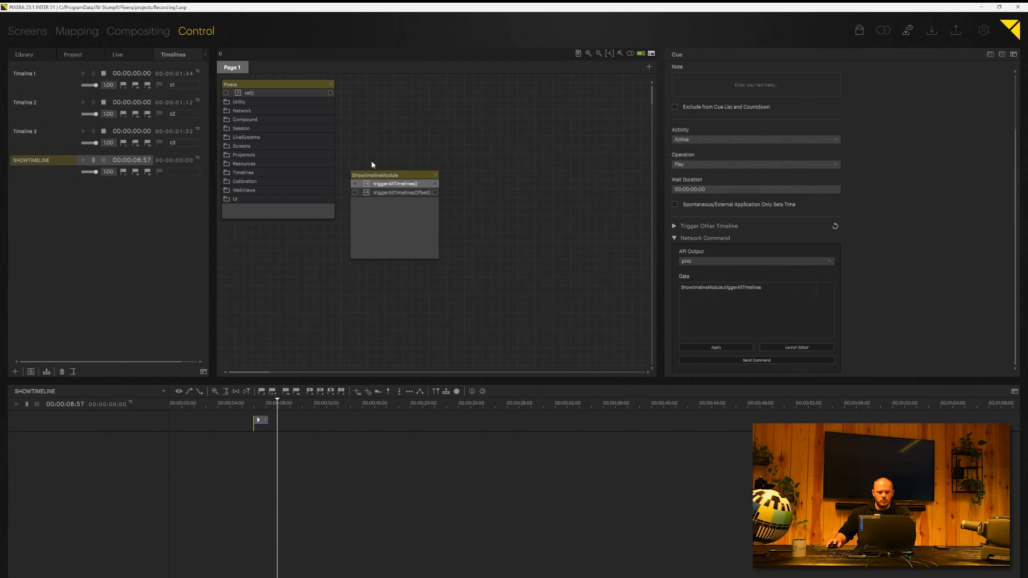
{"action": "left_click", "coordinate": [391, 193]}
Step: Copy the three cue lines from triggerAllTimelines into triggerAllTimelinesOffset
{"action": "left_click", "coordinate": [397, 184]}
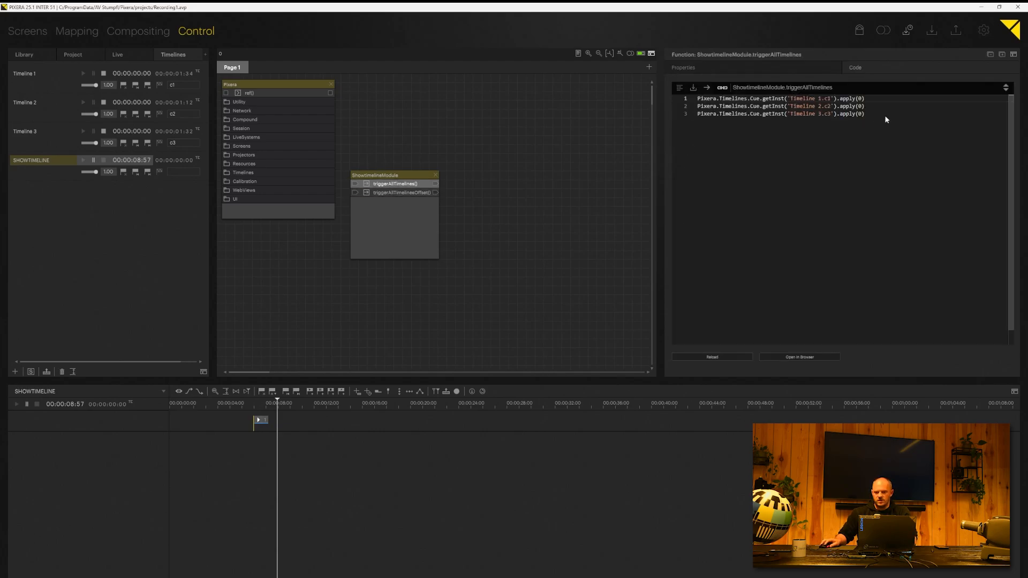
{"action": "left_click_drag", "start_coordinate": [885, 114], "coordinate": [609, 57]}
{"action": "key", "text": "ctrl+c"}
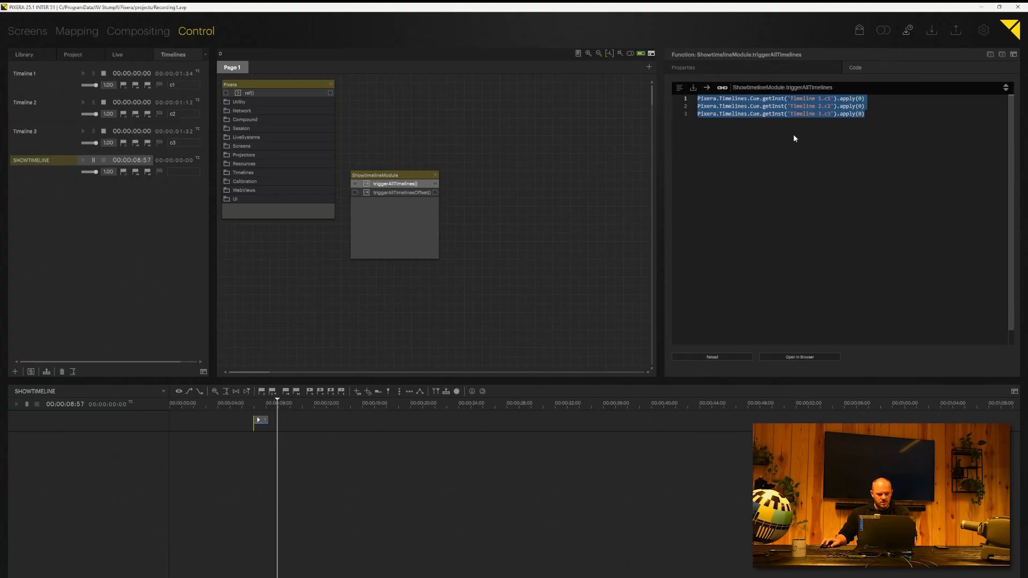
{"action": "left_click", "coordinate": [410, 194]}
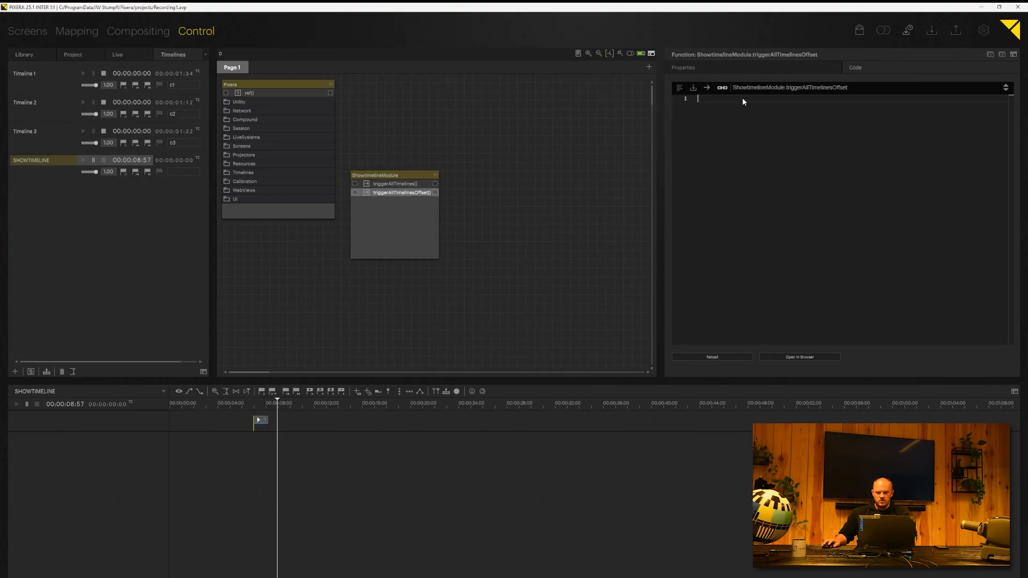
{"action": "key", "text": "ctrl+v"}
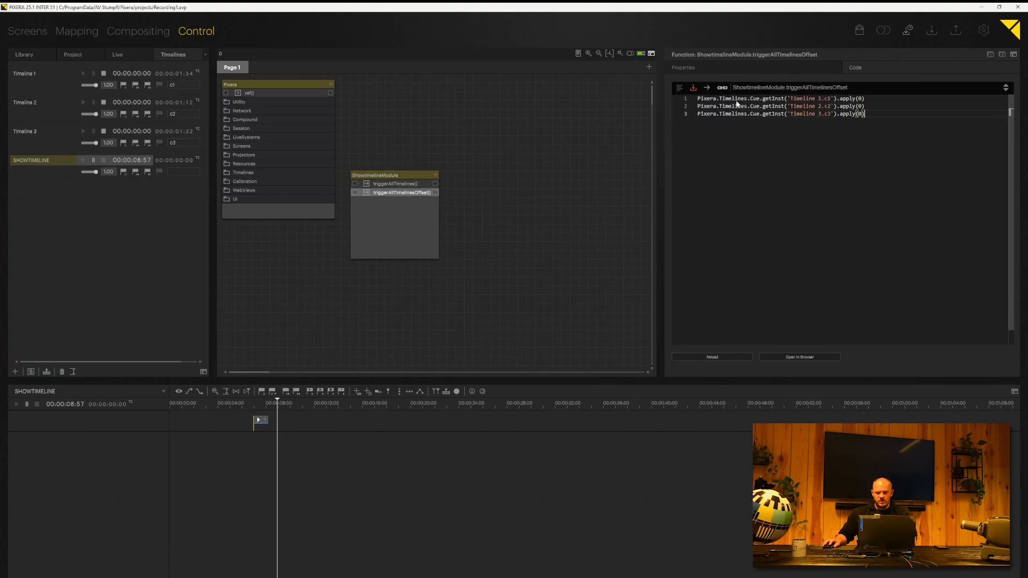
Step: Add a sleep block and set each cue's blendDuration to 2
{"action": "left_click", "coordinate": [680, 88]}
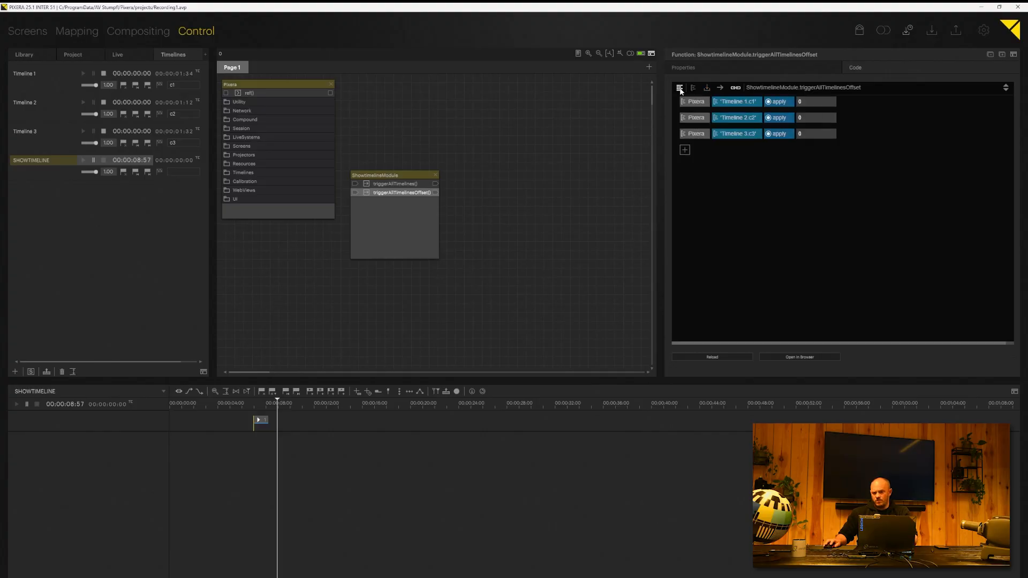
{"action": "right_click", "coordinate": [699, 148]}
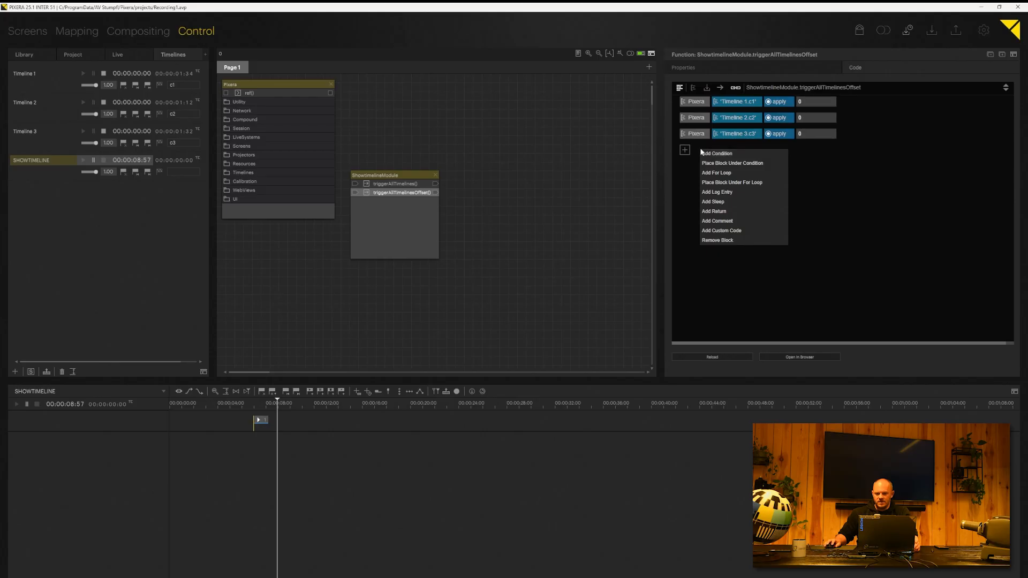
{"action": "left_click", "coordinate": [724, 202]}
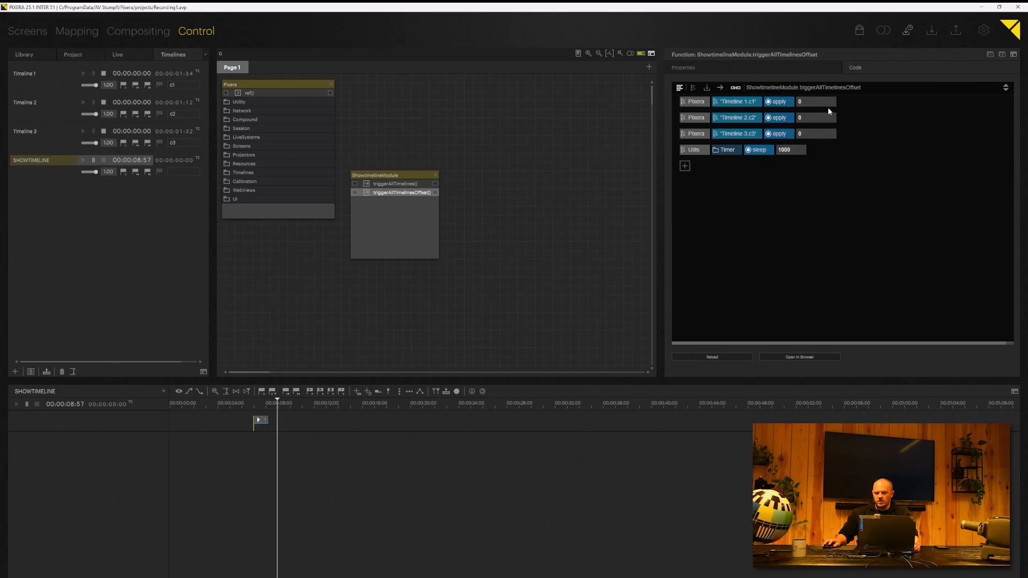
{"action": "double_click", "coordinate": [806, 102]}
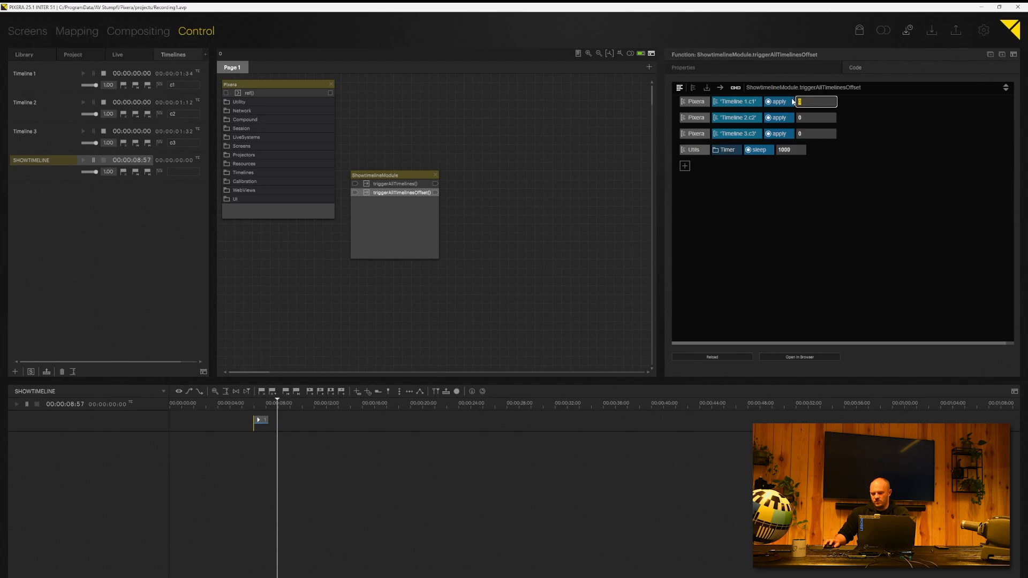
{"action": "double_click", "coordinate": [800, 118]}
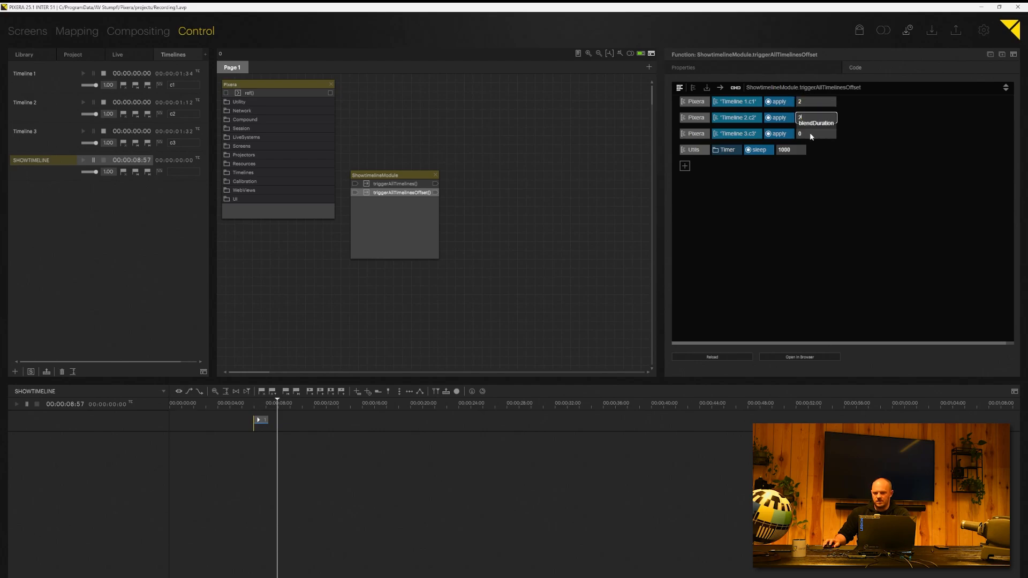
{"action": "double_click", "coordinate": [810, 134]}
{"action": "type", "text": "2"}
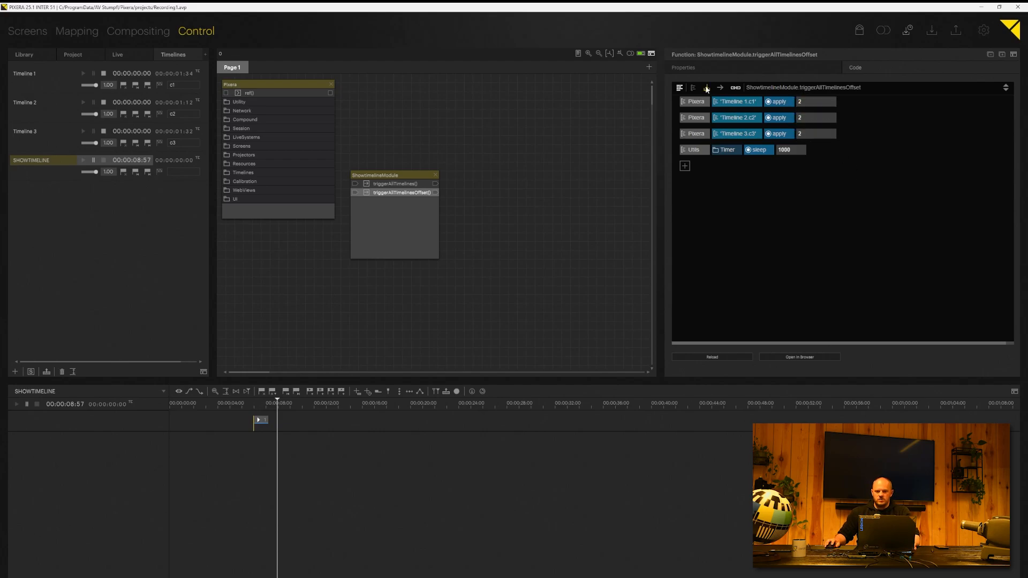
{"action": "left_click", "coordinate": [685, 88]}
{"action": "left_click_drag", "start_coordinate": [776, 121], "coordinate": [682, 120]}
{"action": "key", "text": "ctrl+c"}
Step: Move the sleep line to follow the Timeline 1 and Timeline 2 cue calls
{"action": "key", "text": "BackSpace"}
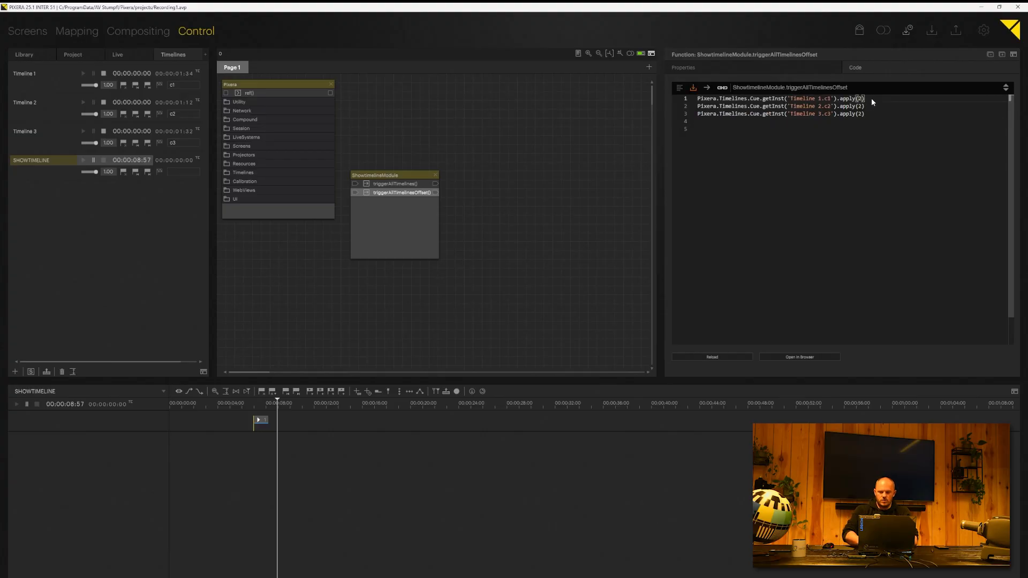
{"action": "left_click", "coordinate": [872, 98]}
{"action": "key", "text": "Return"}
{"action": "key", "text": "ctrl+v"}
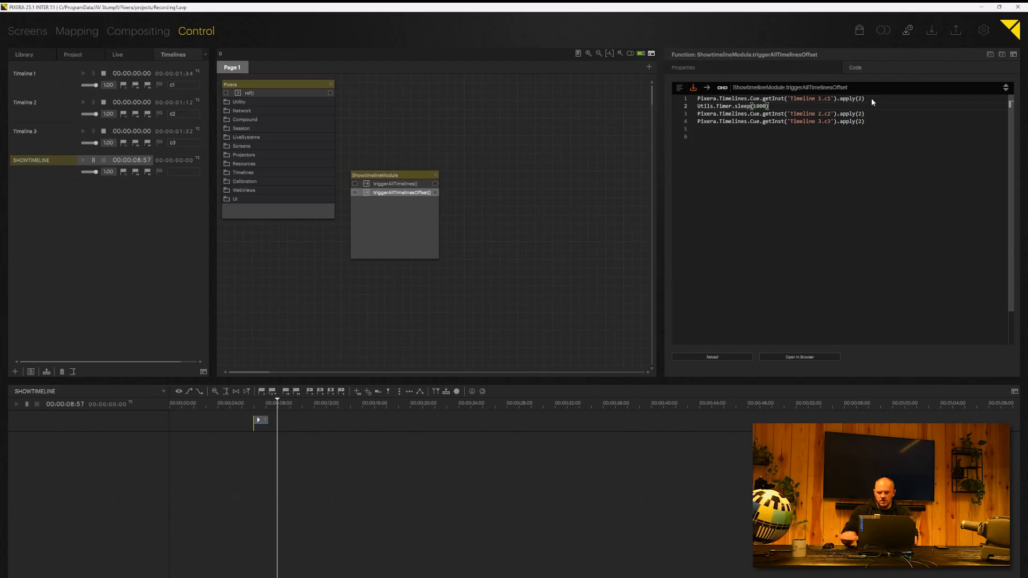
{"action": "left_click", "coordinate": [871, 112]}
{"action": "key", "text": "Return"}
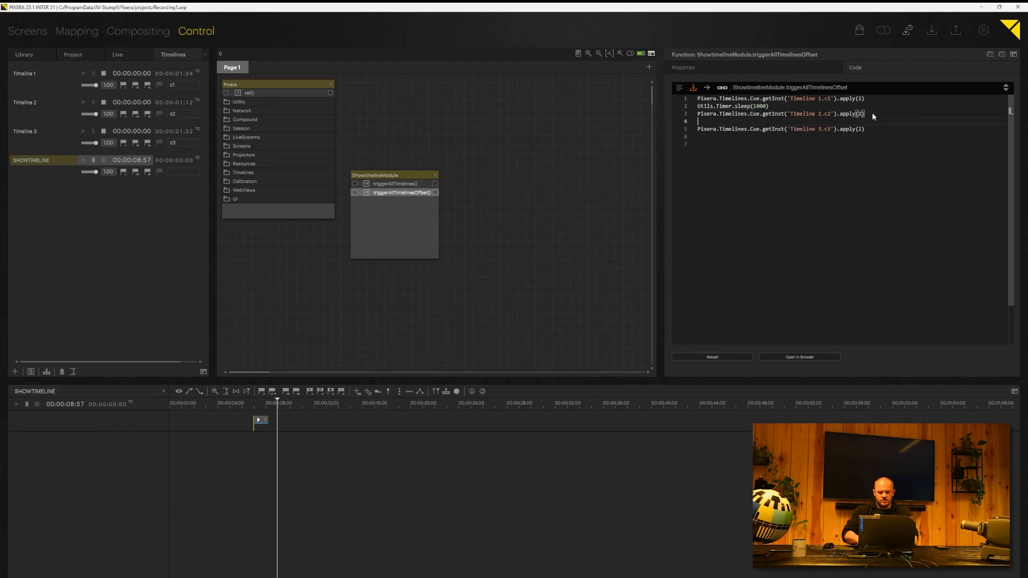
{"action": "key", "text": "ctrl+v"}
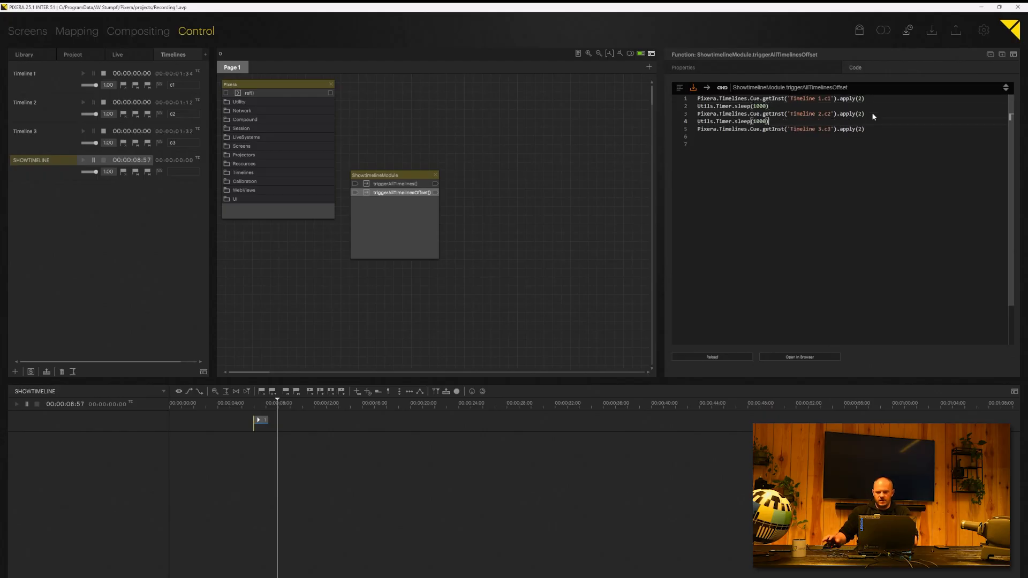
Step: Change both sleeps to 2000 ms and run the action to test the staggered start
{"action": "left_click", "coordinate": [756, 121]}
{"action": "key", "text": "BackSpace"}
{"action": "type", "text": "2"}
{"action": "left_click", "coordinate": [757, 106]}
{"action": "key", "text": "BackSpace"}
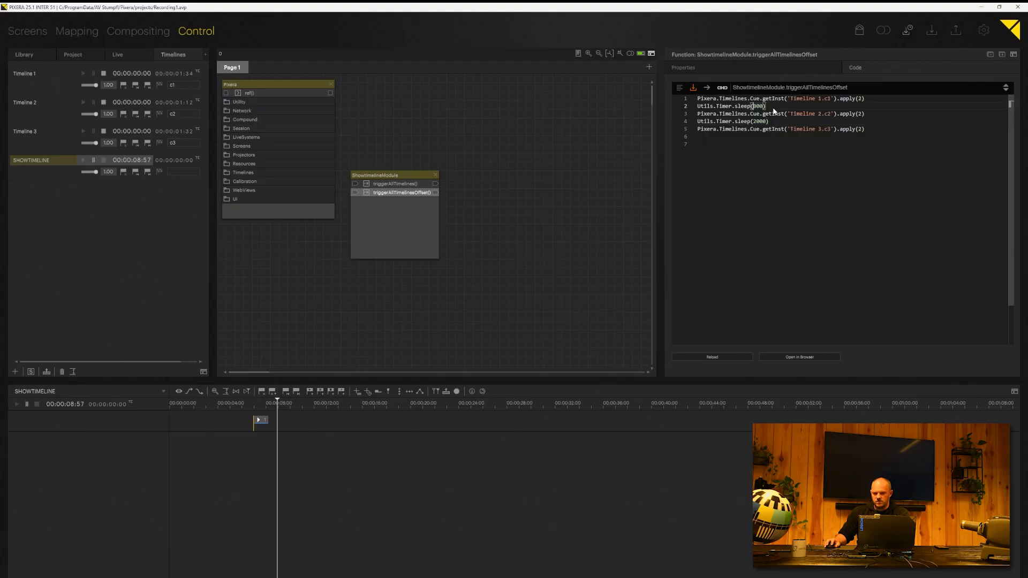
{"action": "type", "text": "2"}
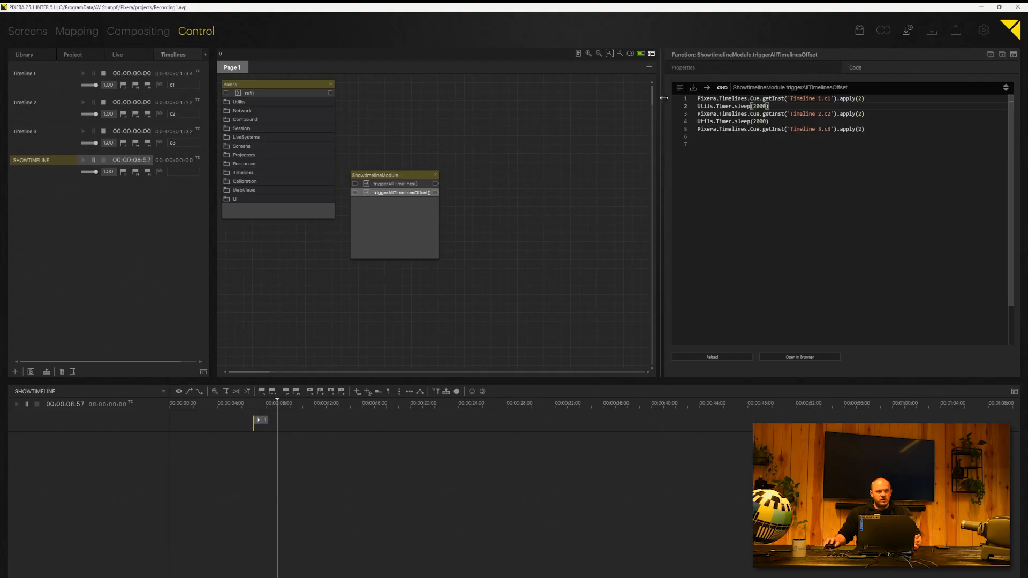
{"action": "left_click", "coordinate": [707, 88]}
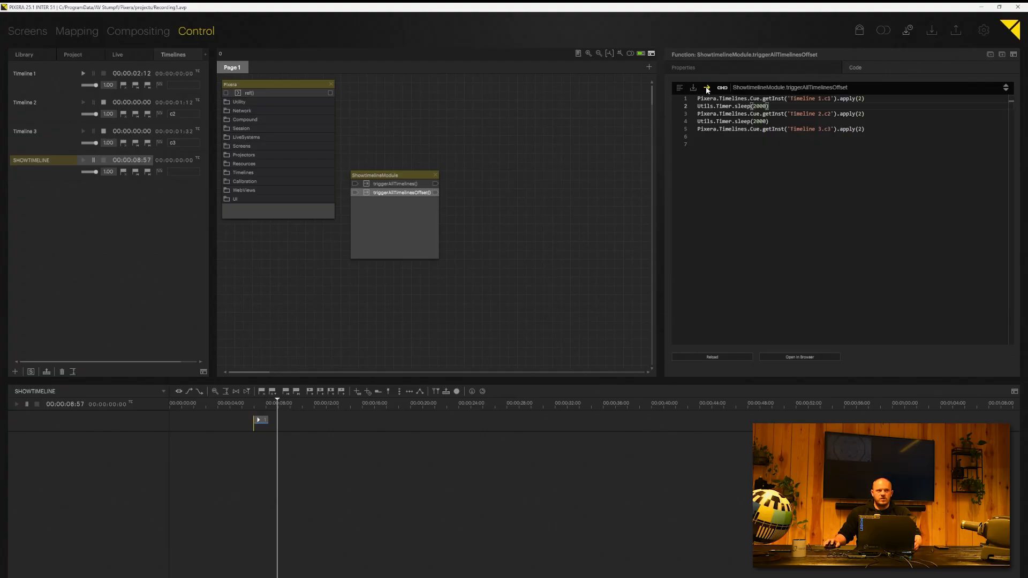